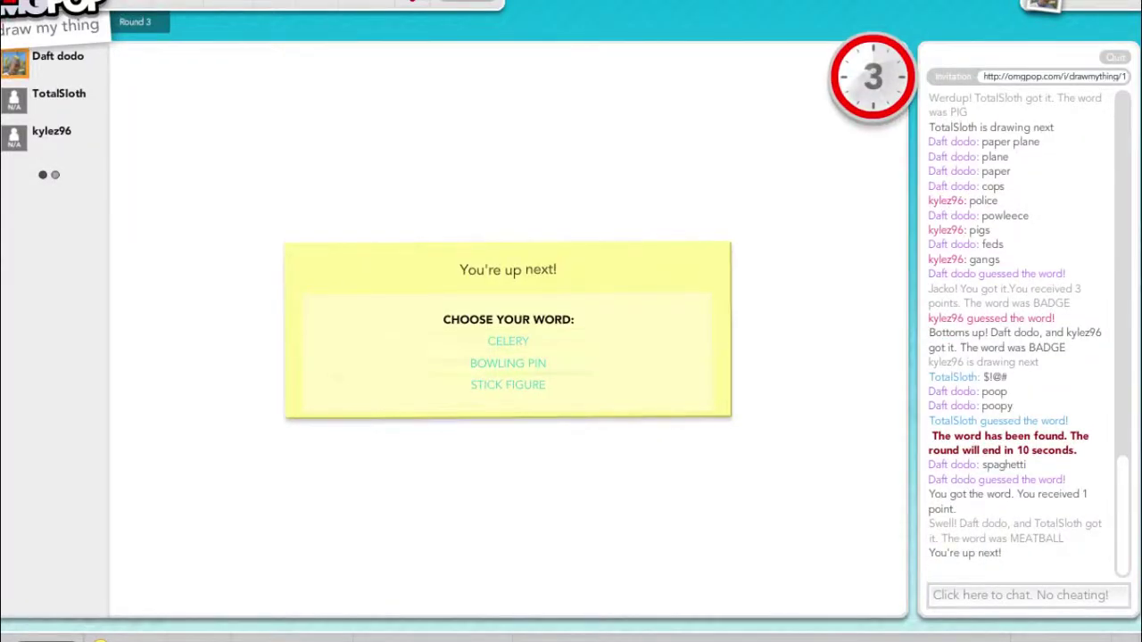
Choose STICK FIGURE from the word list to begin the drawing turn
click(508, 384)
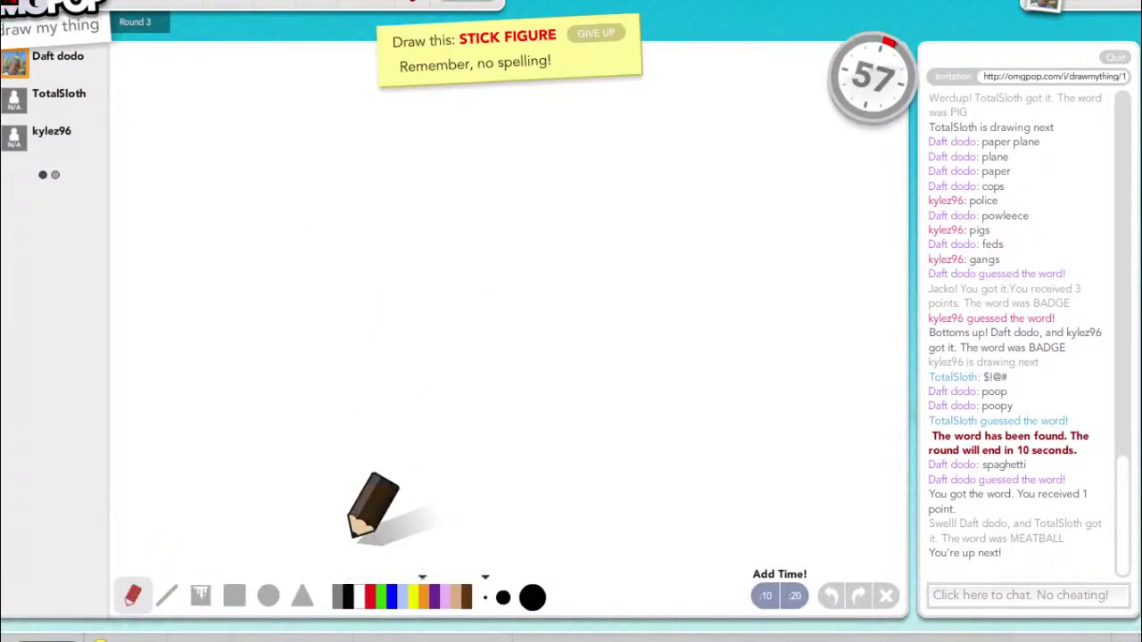
Paint the whole canvas brown, filling the remaining white gaps along the top and bottom
click(465, 594)
mouse_move(377, 406)
mouse_down()
mouse_move(374, 364)
mouse_move(571, 316)
mouse_move(357, 392)
mouse_up()
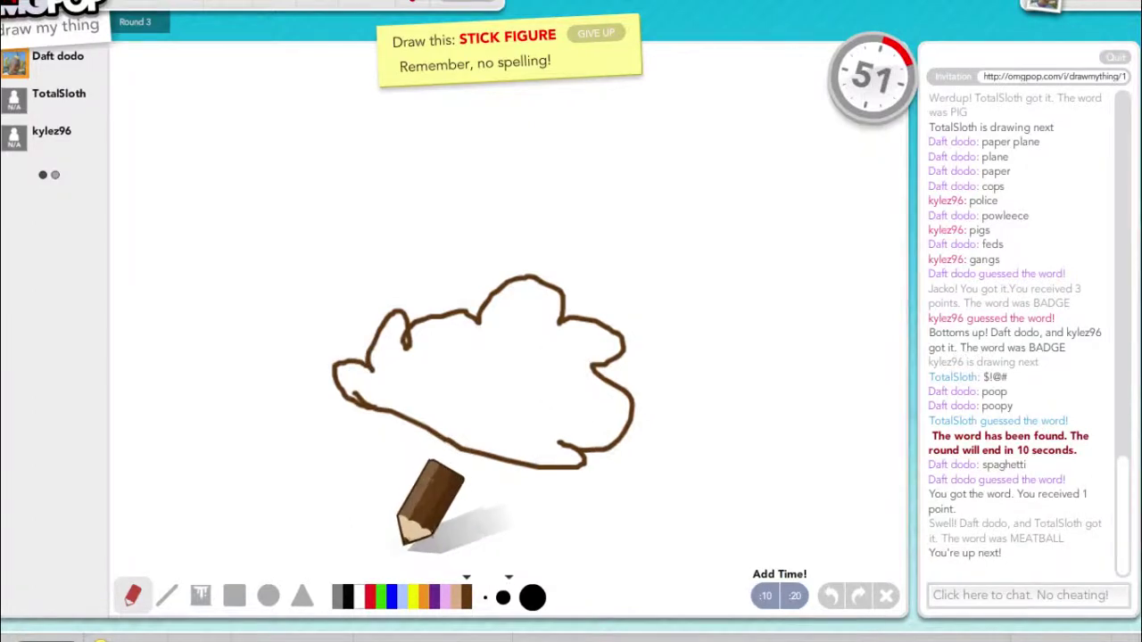
mouse_move(308, 55)
mouse_down()
mouse_move(125, 439)
mouse_move(267, 125)
mouse_move(134, 54)
mouse_move(205, 330)
mouse_move(165, 384)
mouse_move(295, 54)
mouse_move(277, 500)
mouse_move(419, 535)
mouse_move(402, 557)
mouse_move(392, 53)
mouse_move(499, 384)
mouse_move(589, 481)
mouse_move(508, 62)
mouse_move(678, 384)
mouse_move(625, 26)
mouse_move(665, 517)
mouse_move(549, 343)
mouse_up()
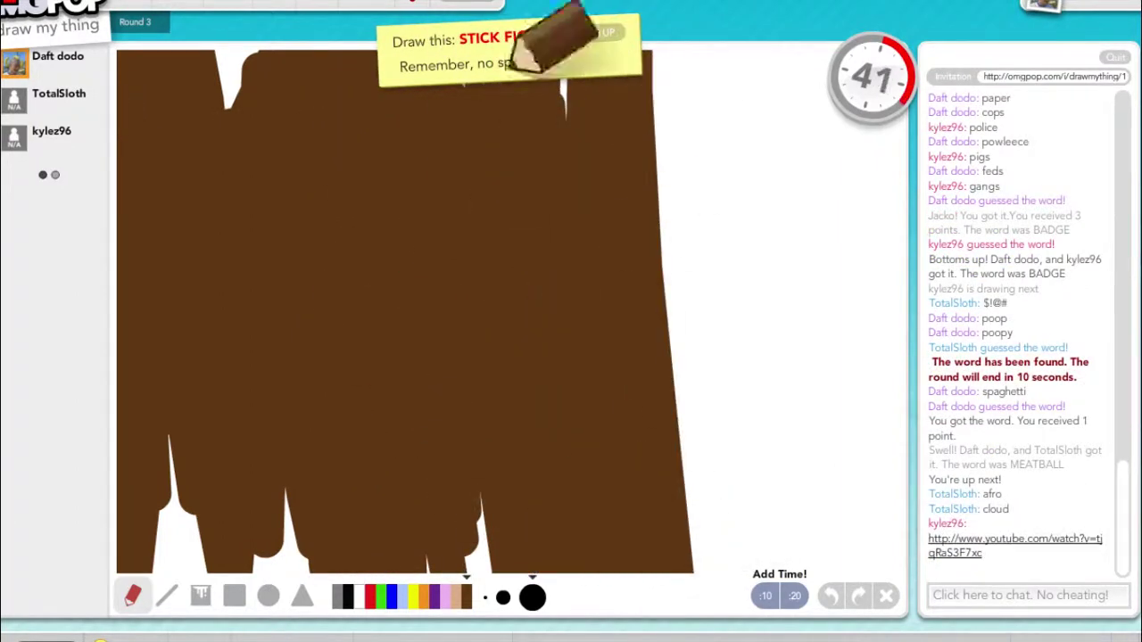
mouse_move(564, 116)
mouse_down()
mouse_move(571, 85)
mouse_move(714, 410)
mouse_move(704, 36)
mouse_move(768, 553)
mouse_move(740, 40)
mouse_move(821, 179)
mouse_move(857, 464)
mouse_move(892, 500)
mouse_move(821, 36)
mouse_up()
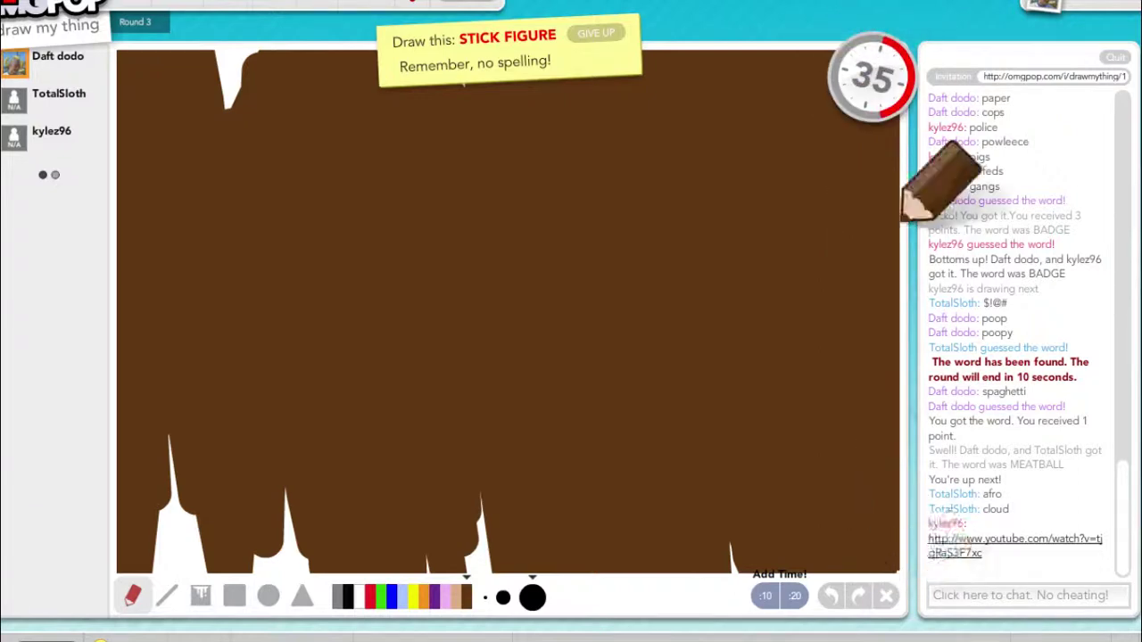
drag(696, 553, 161, 544)
mouse_move(160, 544)
mouse_down()
mouse_move(741, 549)
mouse_move(536, 518)
mouse_move(785, 527)
mouse_move(286, 464)
mouse_move(129, 478)
mouse_move(173, 450)
mouse_up()
drag(227, 58, 241, 102)
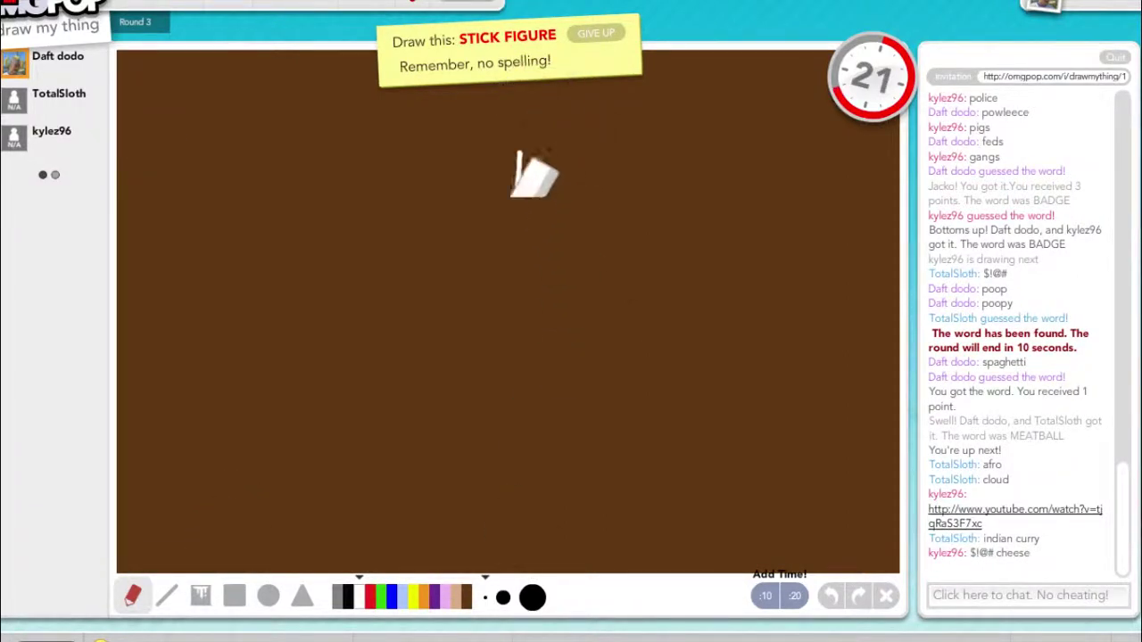
Draw a white stick figure with arrows pointing at it on the brown canvas
mouse_move(520, 153)
mouse_down()
mouse_move(516, 241)
mouse_move(540, 206)
mouse_move(502, 277)
mouse_move(446, 312)
mouse_up()
drag(499, 284, 530, 307)
mouse_move(520, 157)
mouse_down()
mouse_move(493, 142)
mouse_move(520, 154)
mouse_up()
mouse_move(638, 228)
mouse_down()
mouse_move(616, 205)
mouse_move(664, 259)
mouse_up()
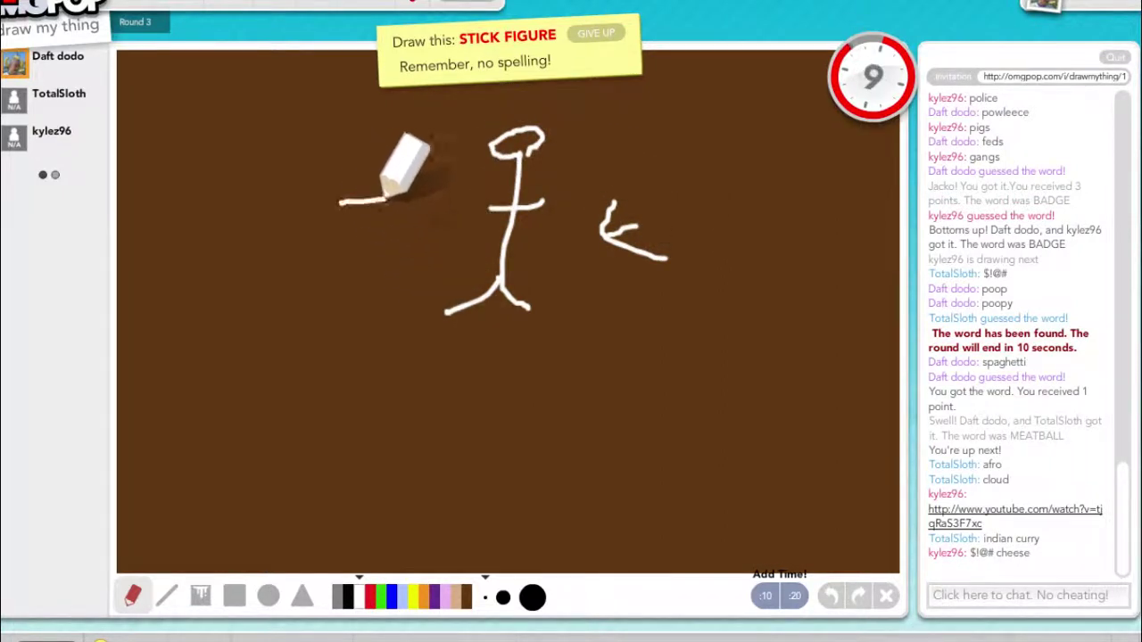
drag(341, 204, 469, 207)
drag(469, 214, 413, 250)
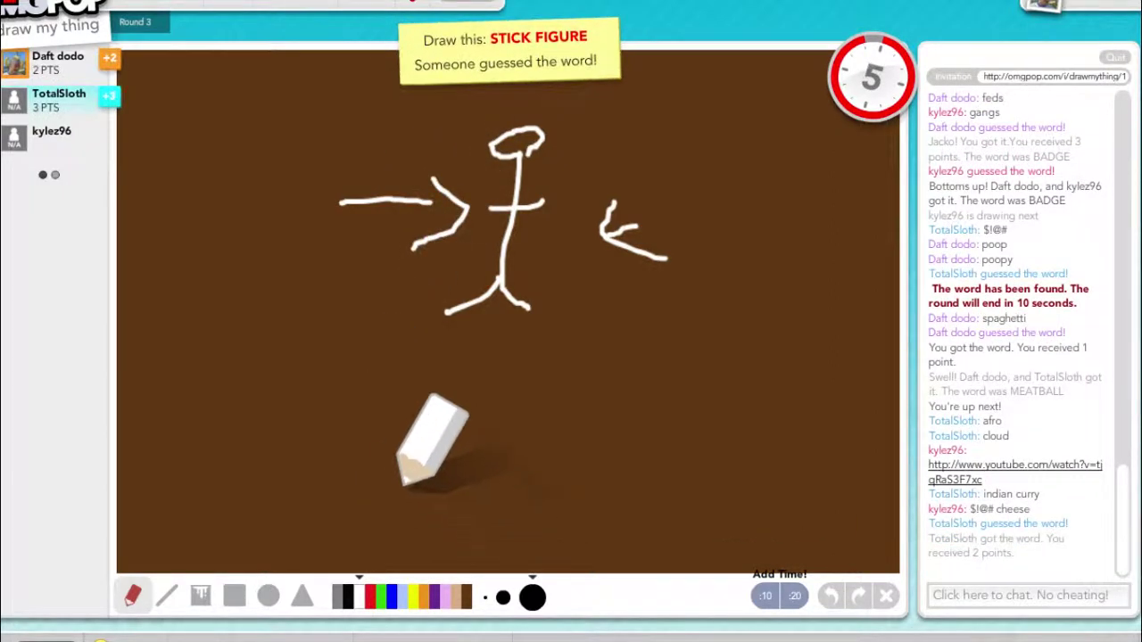
mouse_move(356, 428)
mouse_down()
mouse_move(536, 143)
mouse_move(303, 499)
mouse_move(357, 267)
mouse_move(428, 134)
mouse_move(536, 268)
mouse_move(553, 89)
mouse_move(553, 499)
mouse_move(548, 151)
mouse_move(625, 356)
mouse_up()
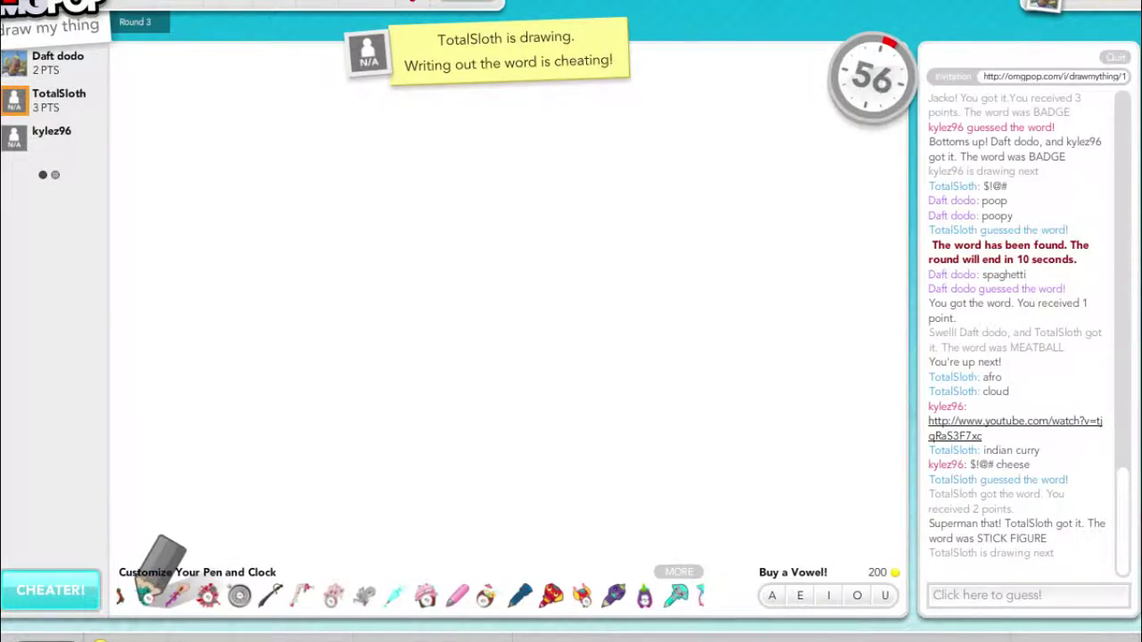
text(ered)
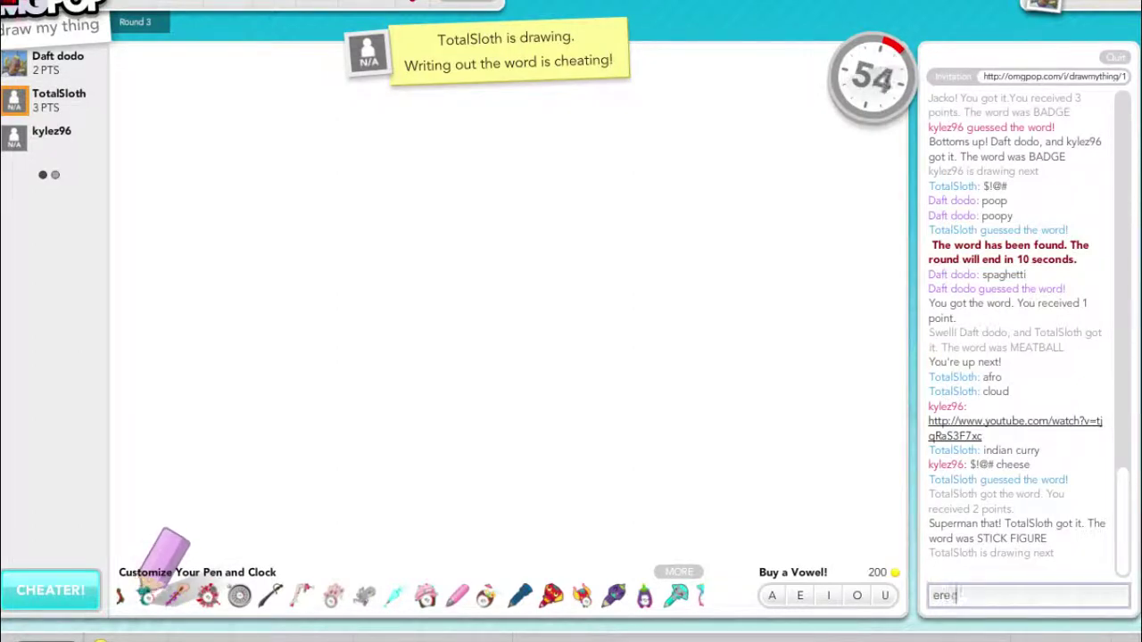
Post the opening chat guesses, including ballet
key(Return)
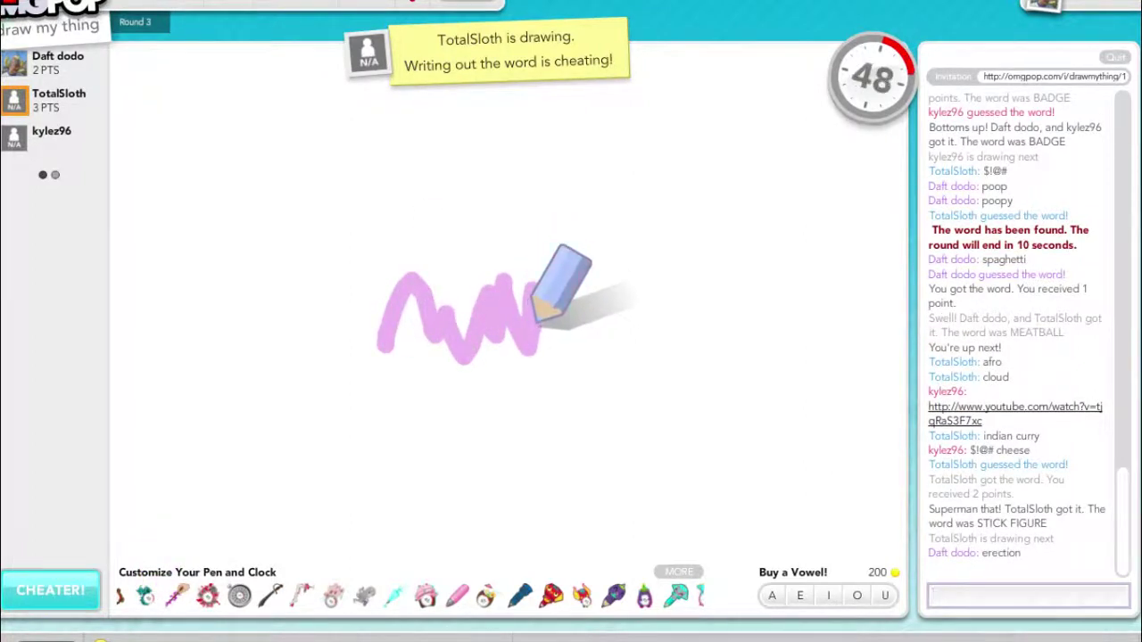
text(ballet)
key(Return)
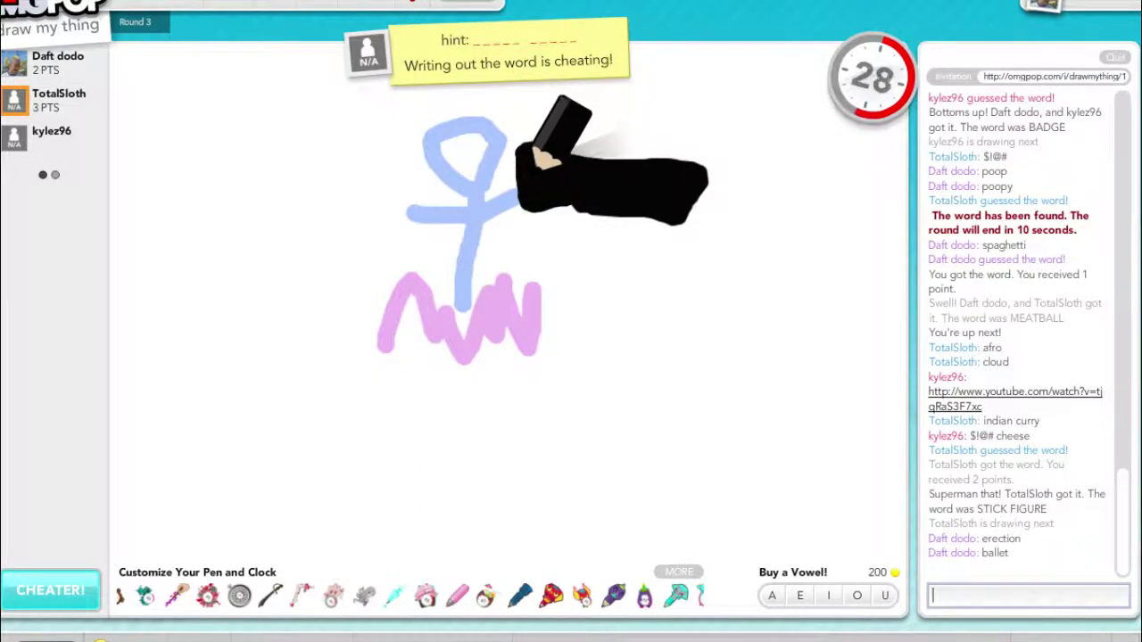
text(balls)
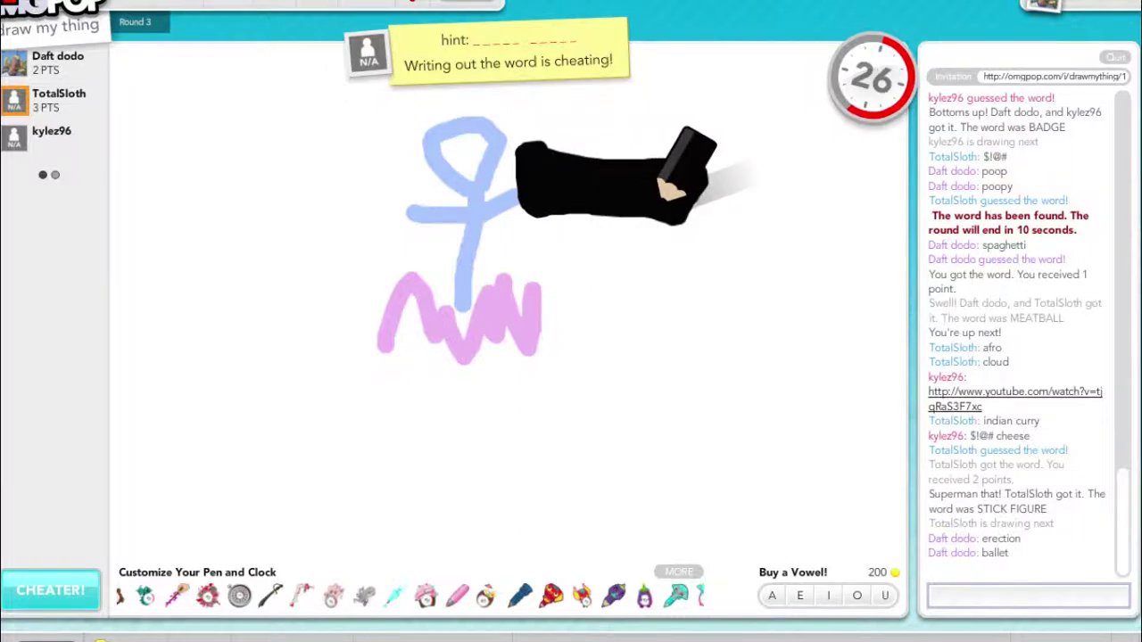
key(Return)
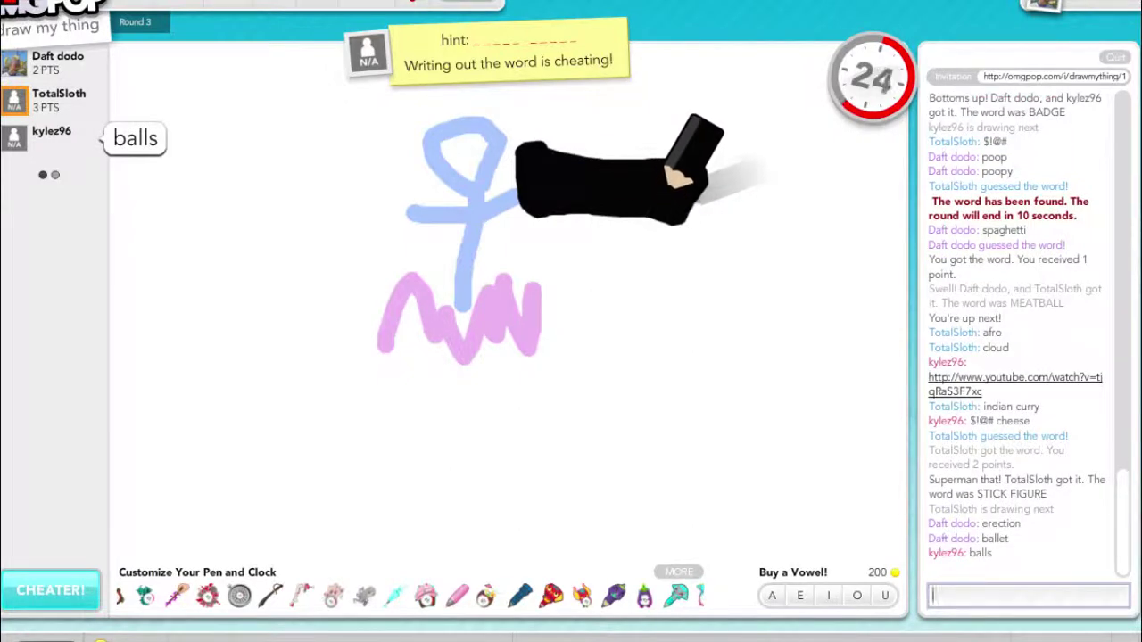
Paste the invitation link into the guess box, then replace it with 'goth goaty' and send
right_click(1026, 595)
click(964, 467)
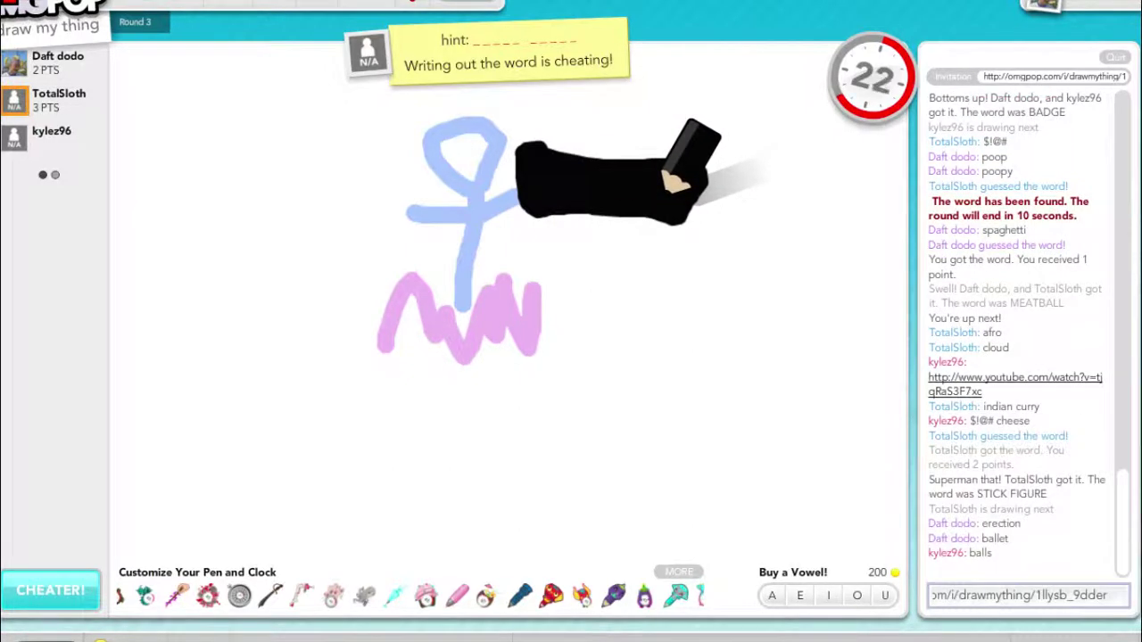
key(ctrl+a)
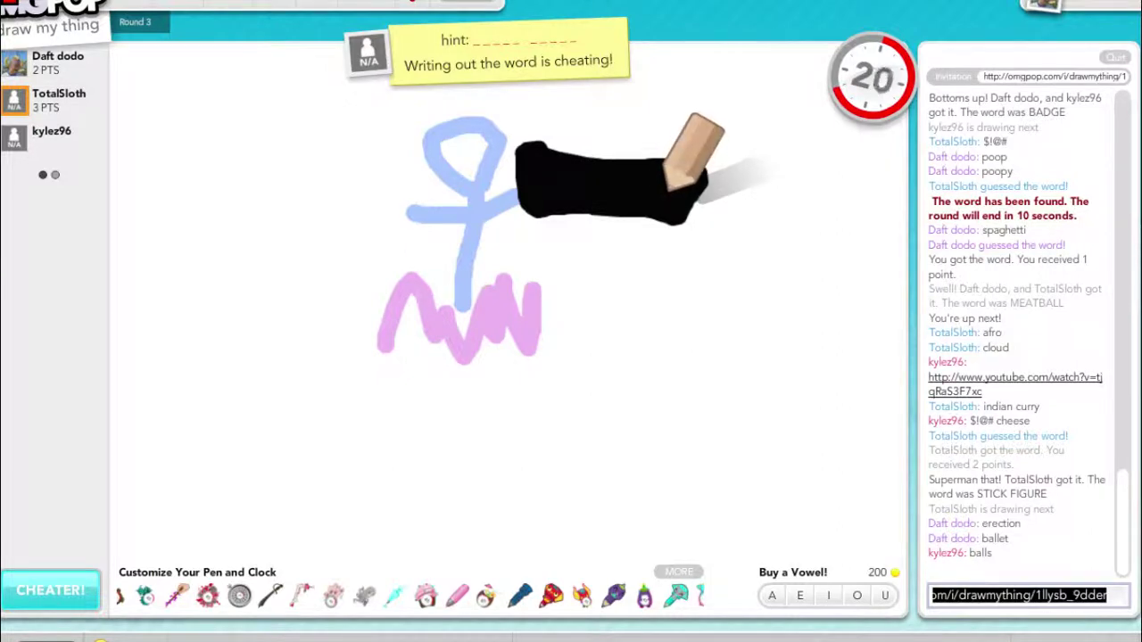
text(pillow f)
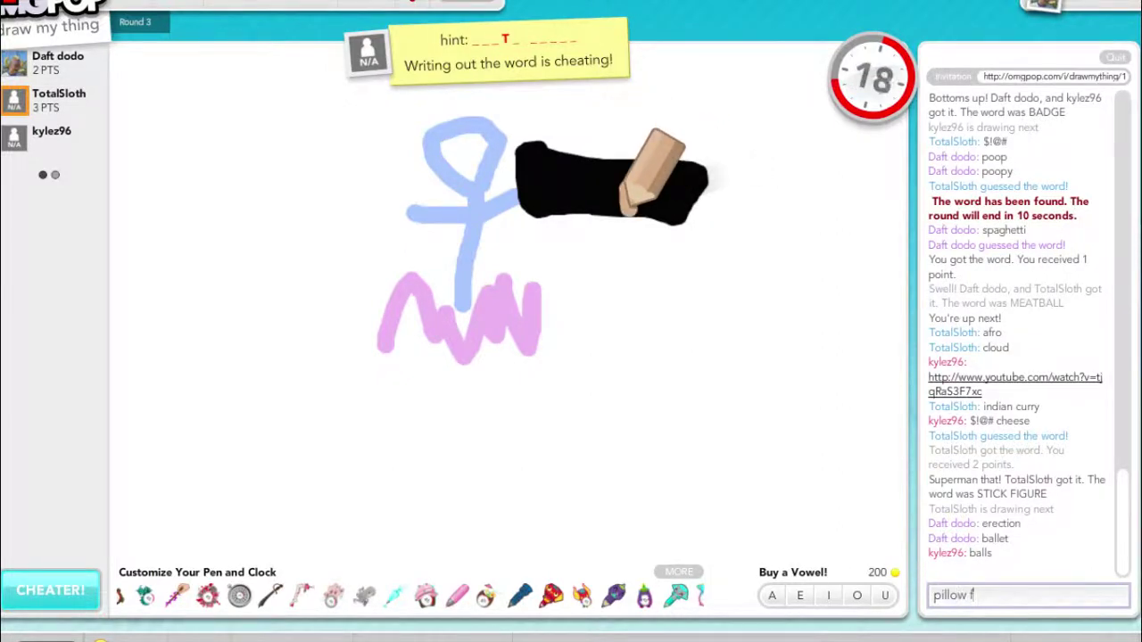
text(ight)
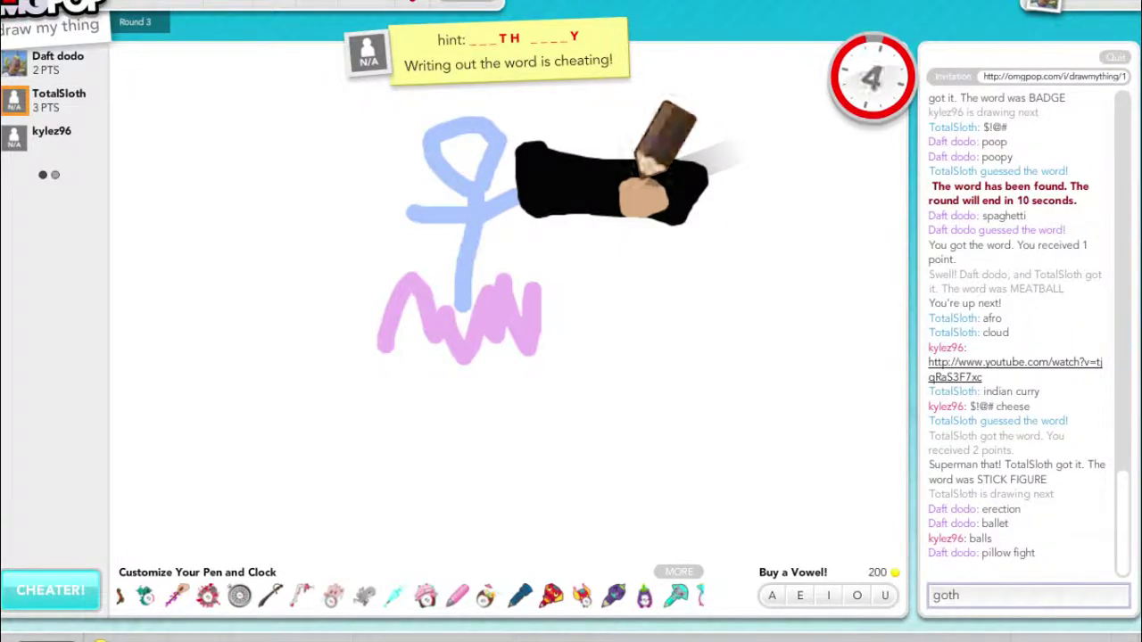
text(g)
key(Return)
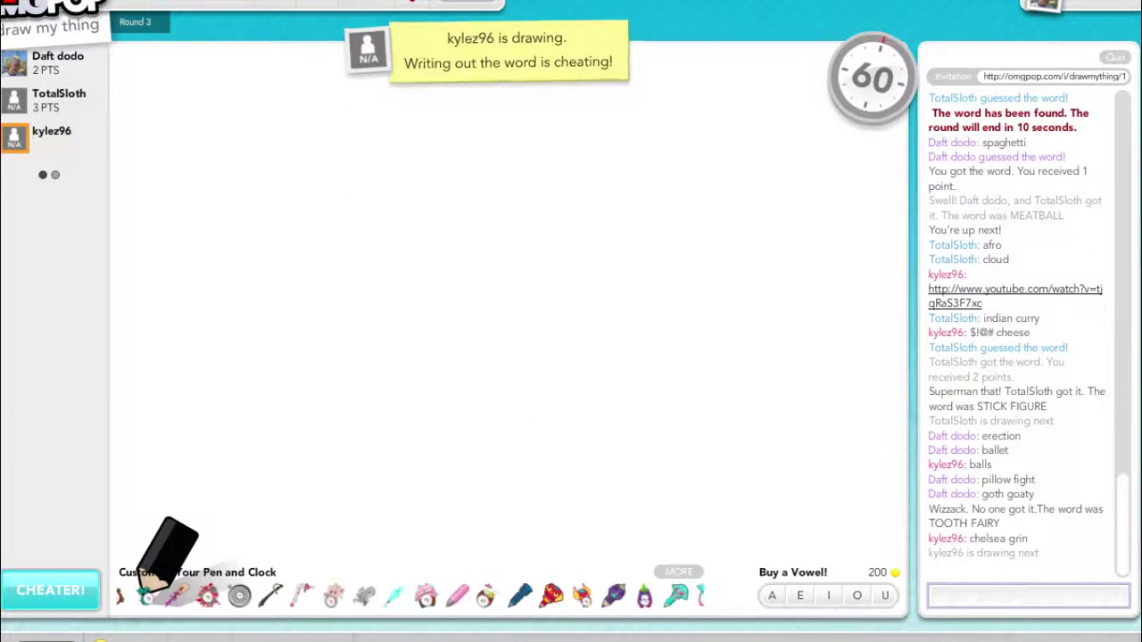
text(')
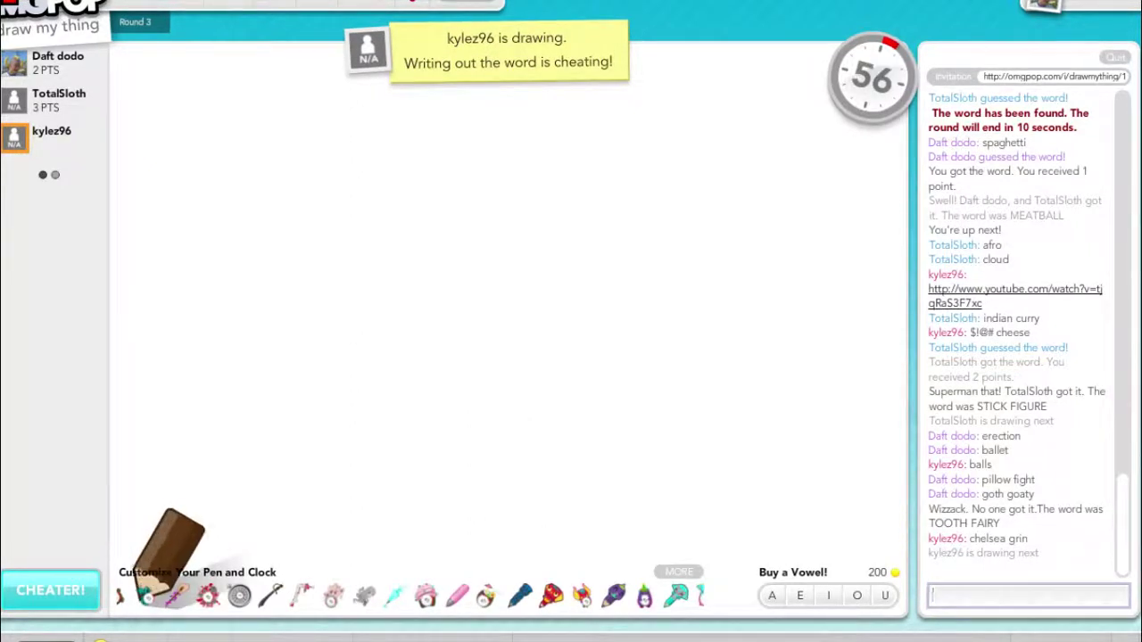
Guess 'poop' and 'fudge brownay' for the chest drawing
drag(410, 343, 551, 406)
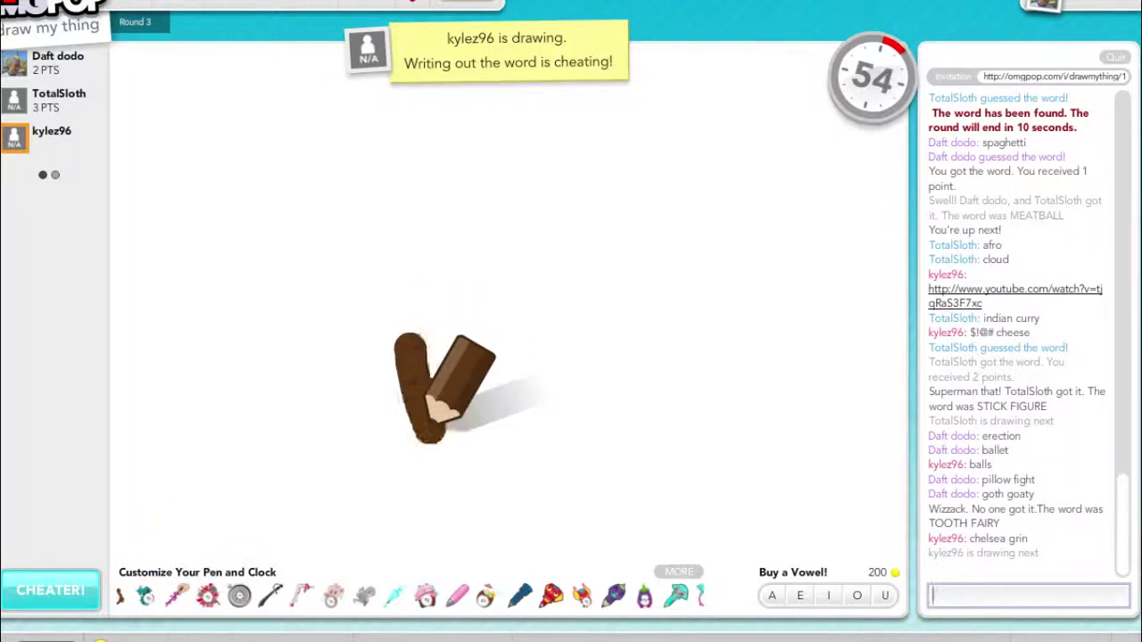
text(Hpoop)
key(Return)
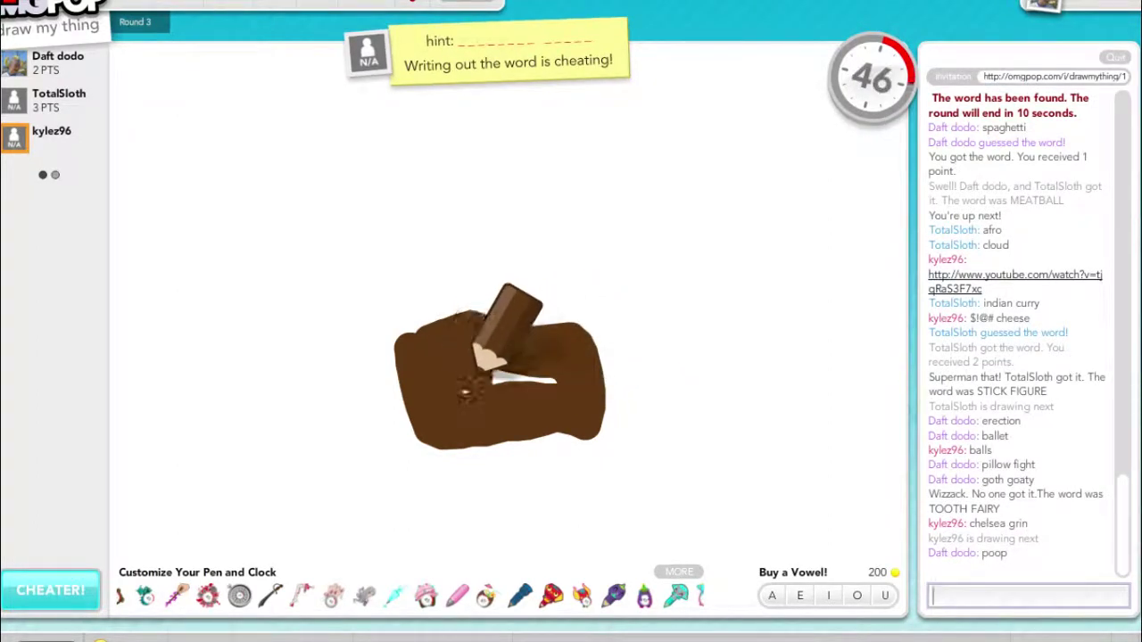
text(fudge)
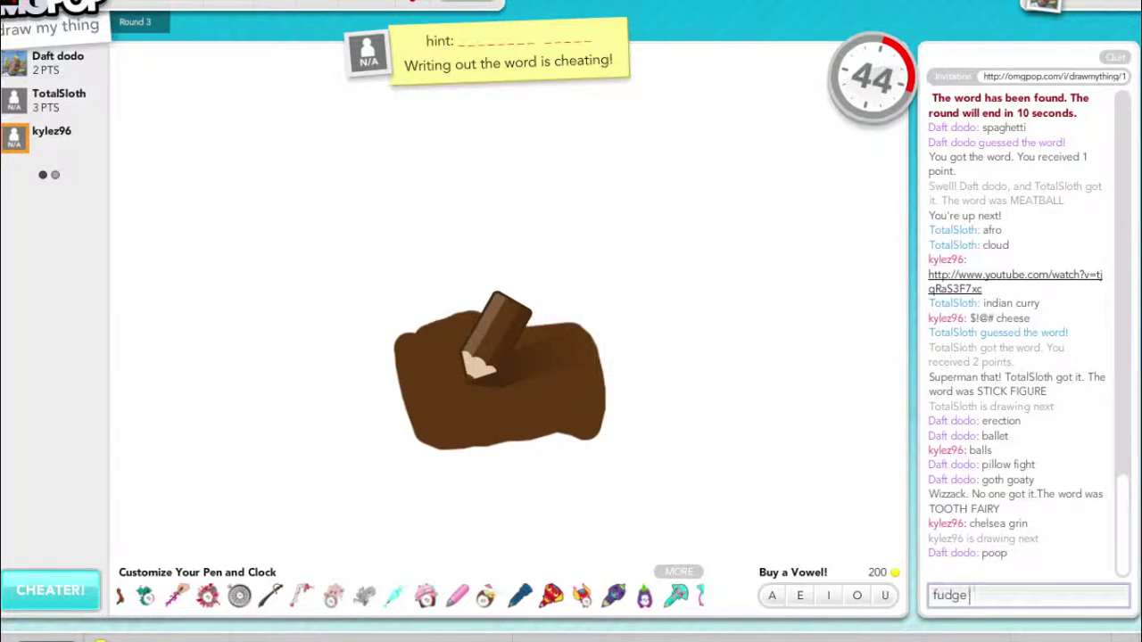
text( wnie)
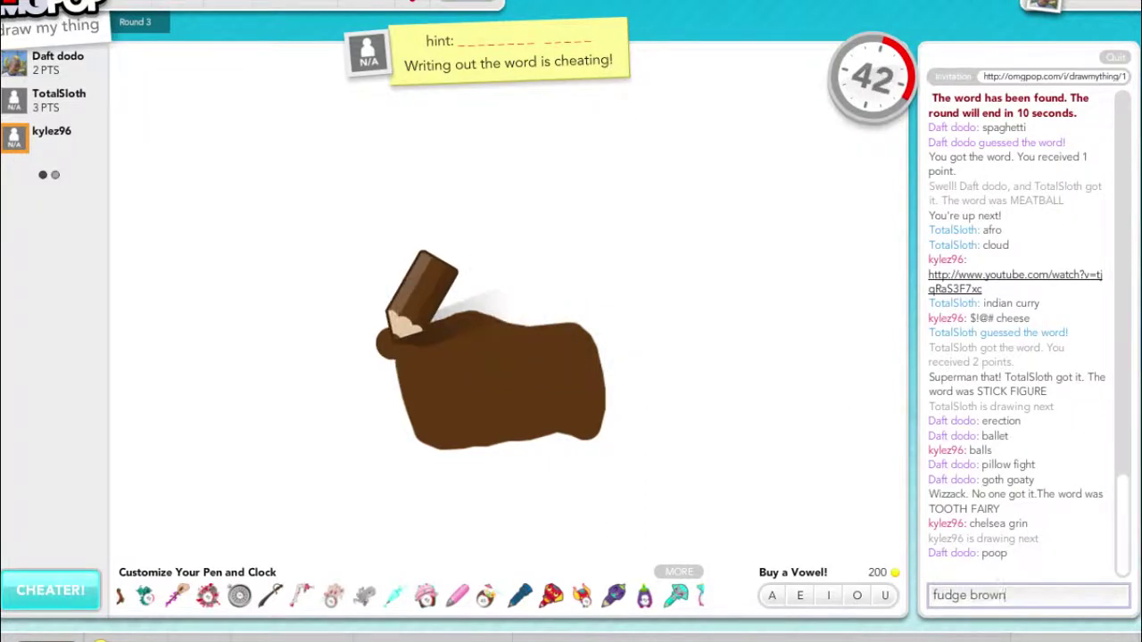
key(Return)
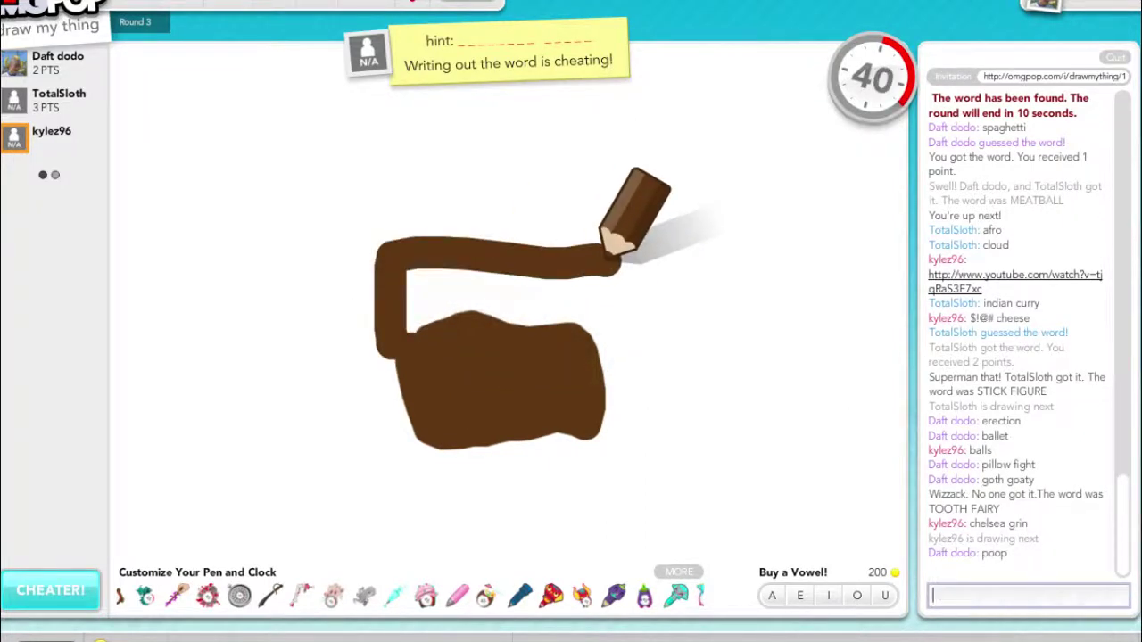
text(fudge brownay)
key(Return)
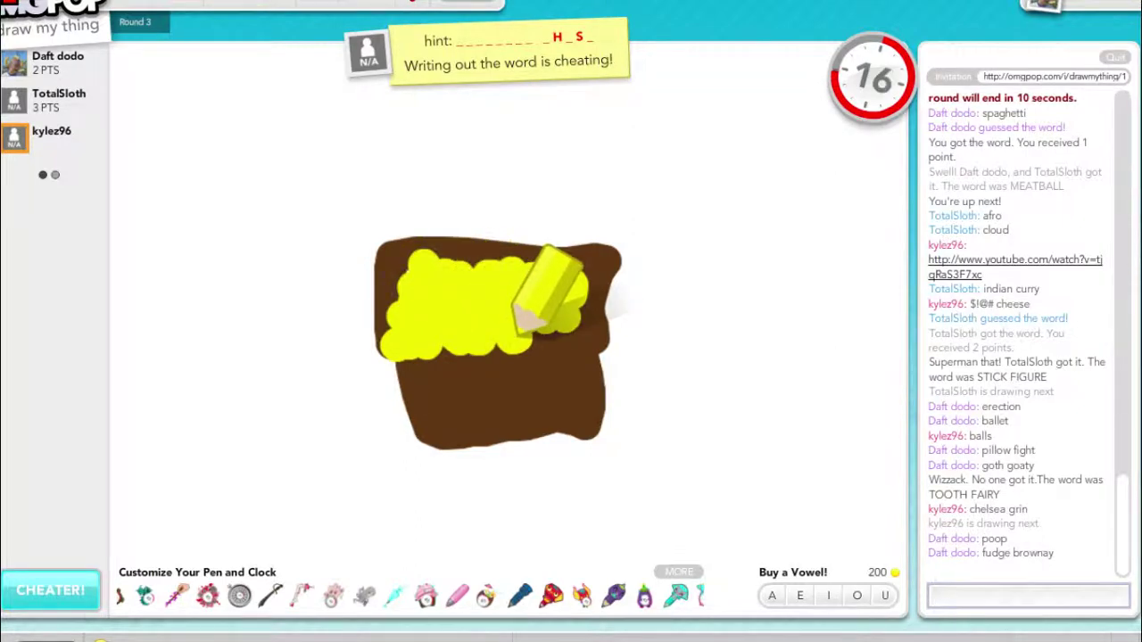
Guess 'treasure ghost' and 'treasure chest', then choose TV as the next word
click(451, 306)
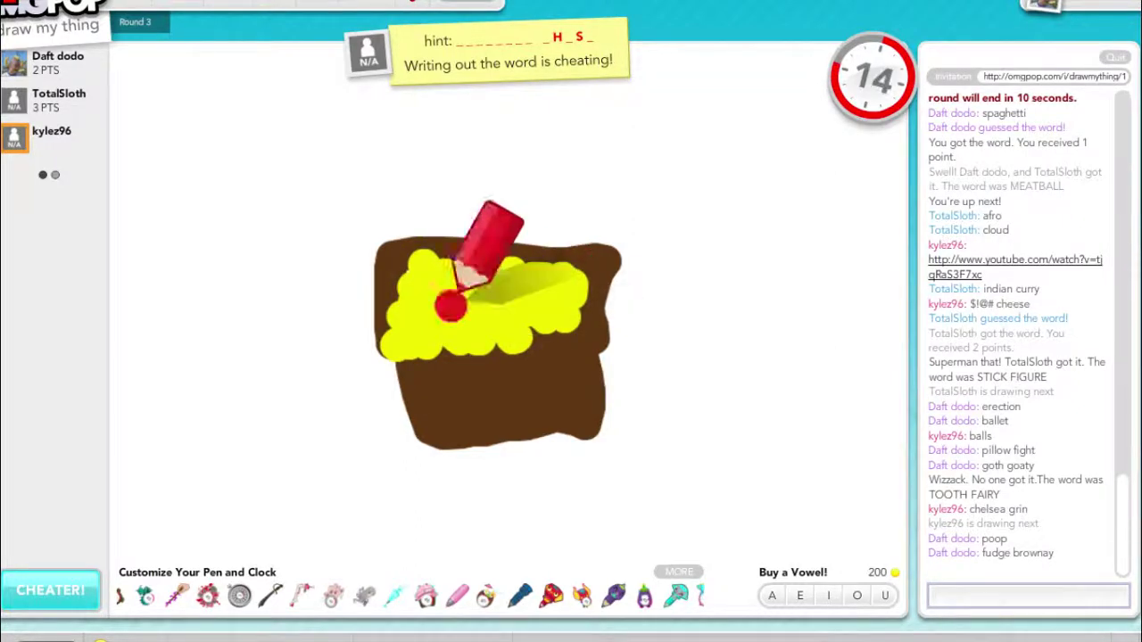
click(502, 306)
click(539, 306)
click(419, 322)
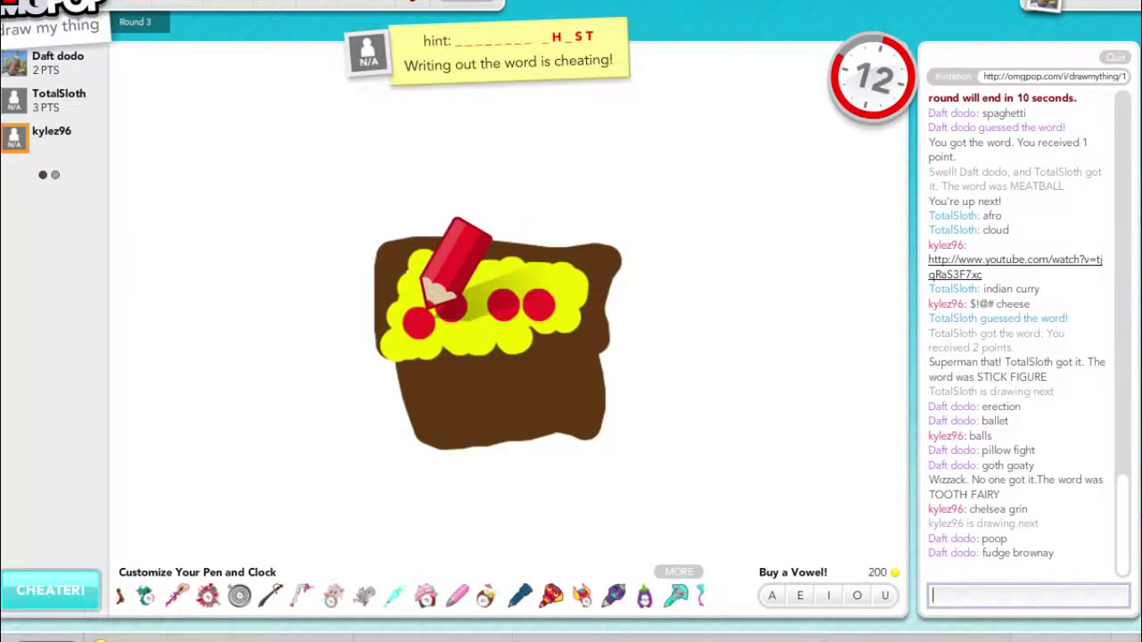
click(503, 339)
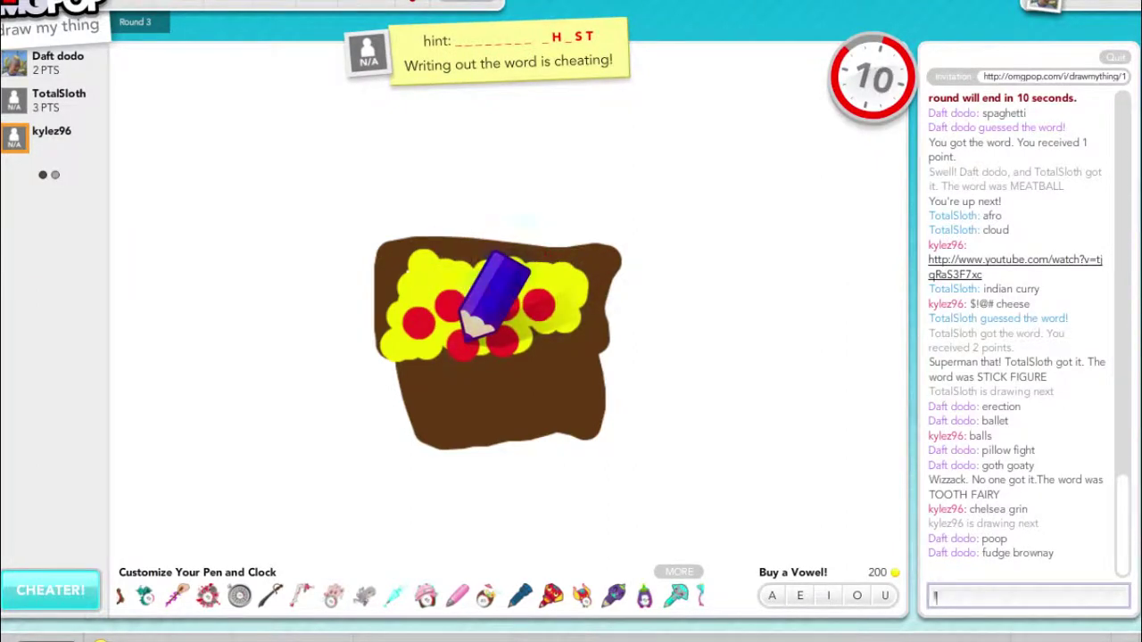
text(treasure ')
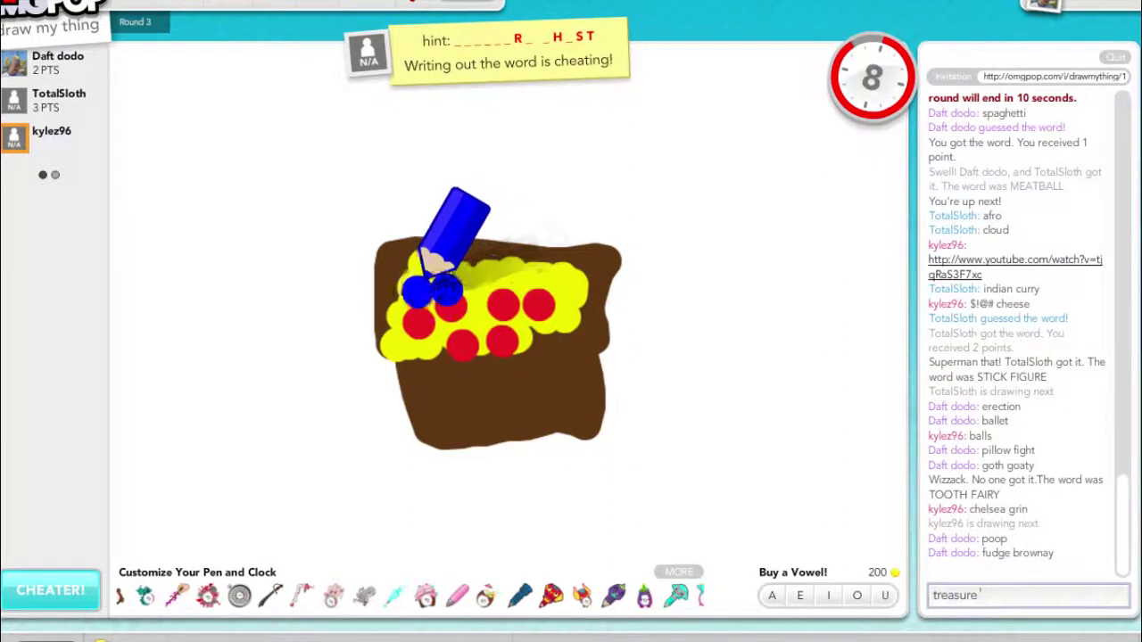
text(ghos)
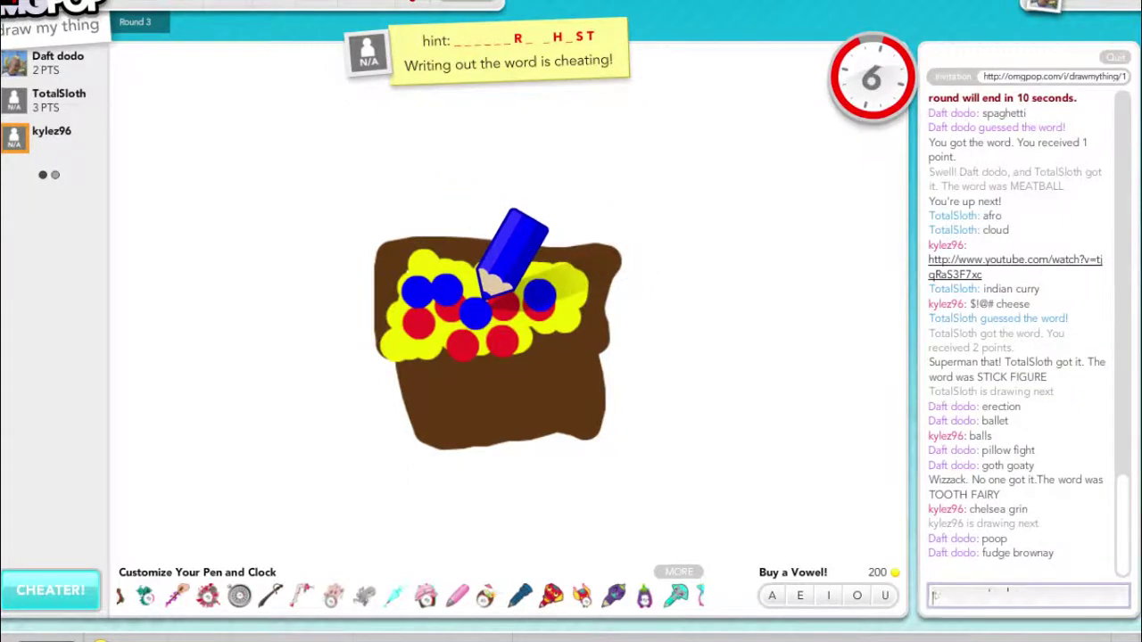
text(t)
key(Return)
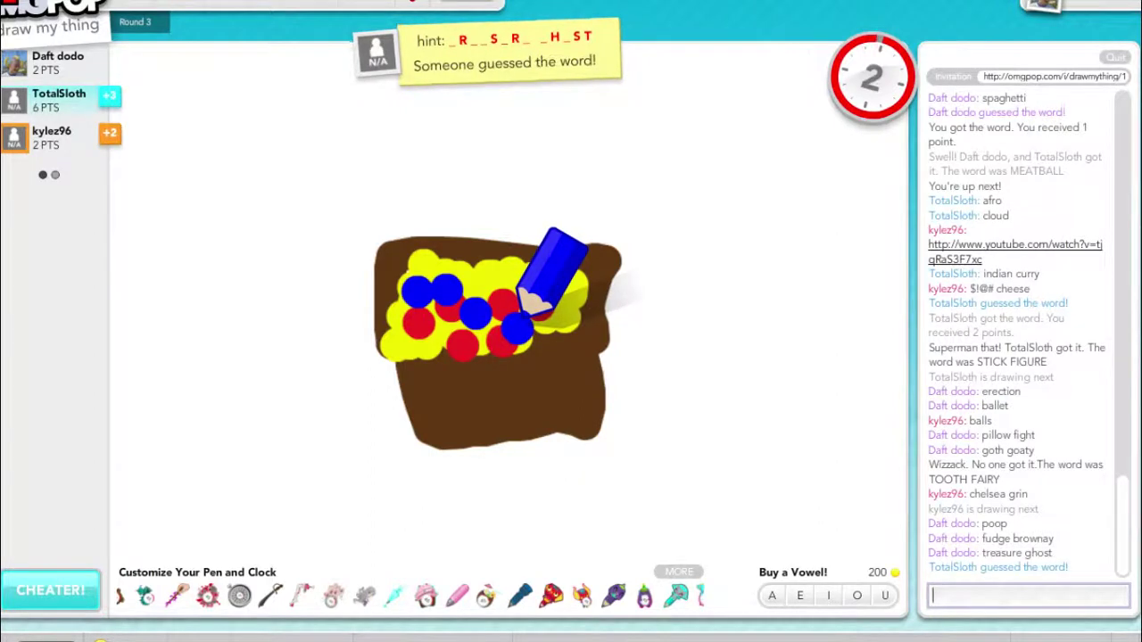
text(treasure chest)
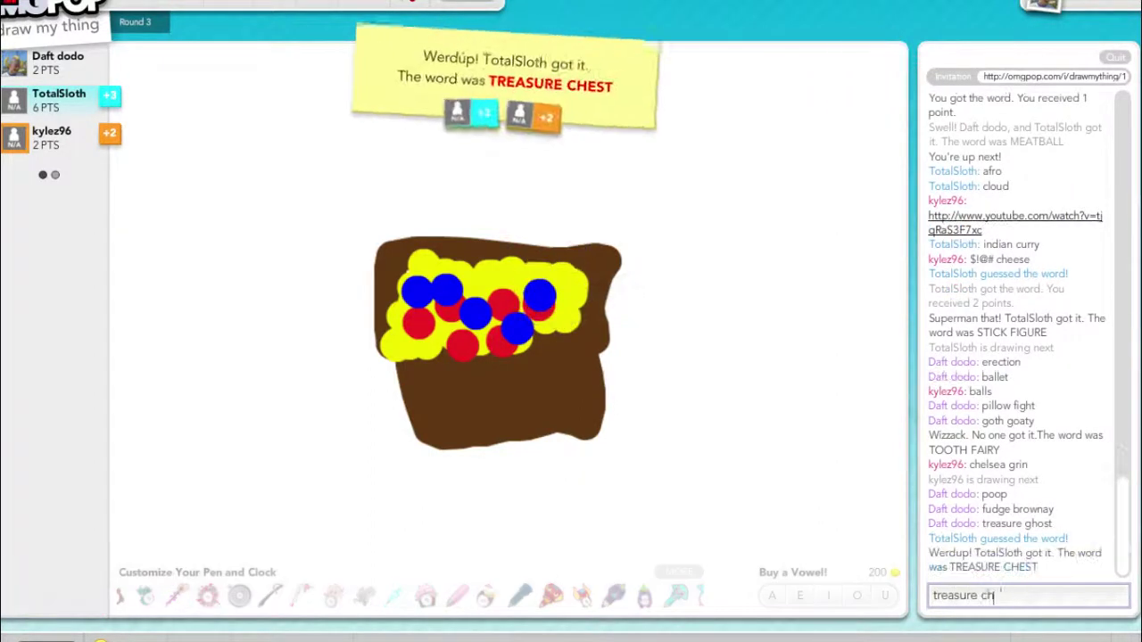
key(Return)
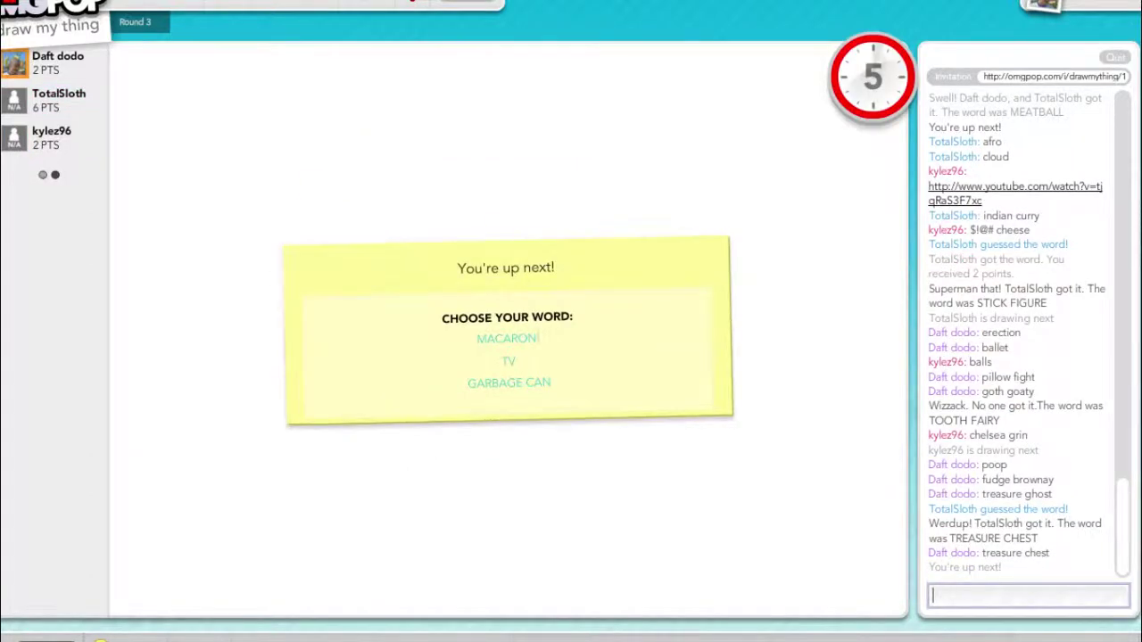
click(508, 362)
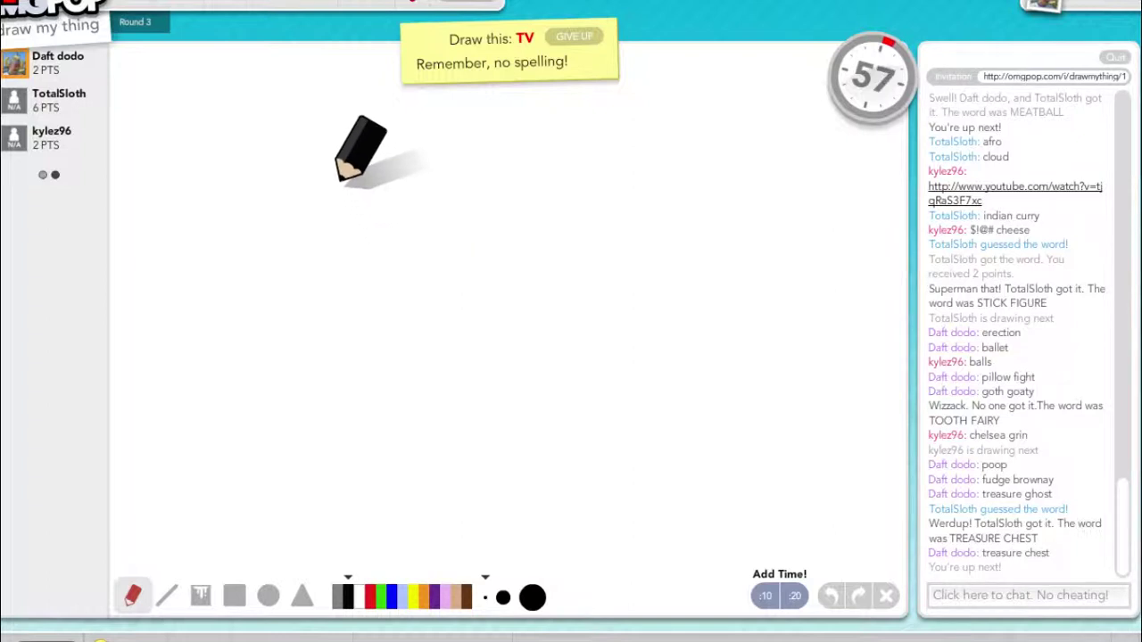
Draw the TV screen outline with two stick figures inside and a right-side depth edge
mouse_move(317, 170)
mouse_down()
mouse_move(513, 357)
mouse_move(424, 138)
mouse_move(313, 174)
mouse_up()
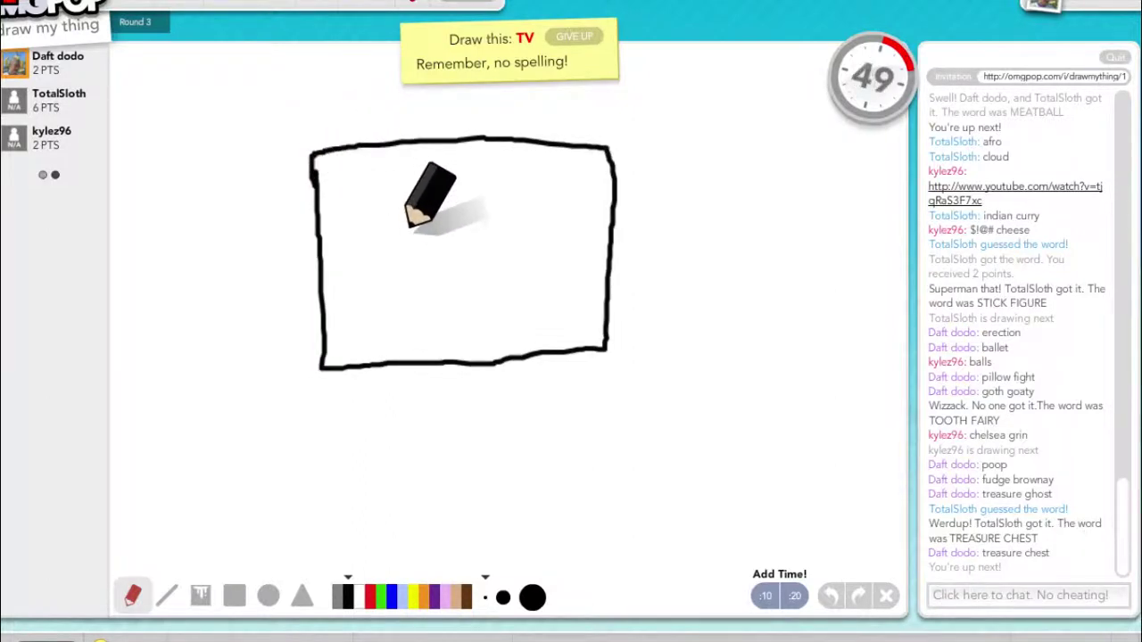
mouse_move(415, 218)
mouse_down()
mouse_move(402, 253)
mouse_move(403, 321)
mouse_move(414, 282)
mouse_up()
mouse_move(403, 321)
mouse_down()
mouse_move(388, 352)
mouse_move(437, 373)
mouse_up()
mouse_move(526, 227)
mouse_down()
mouse_move(513, 257)
mouse_move(499, 241)
mouse_move(509, 320)
mouse_move(486, 294)
mouse_move(495, 352)
mouse_move(517, 339)
mouse_move(535, 376)
mouse_up()
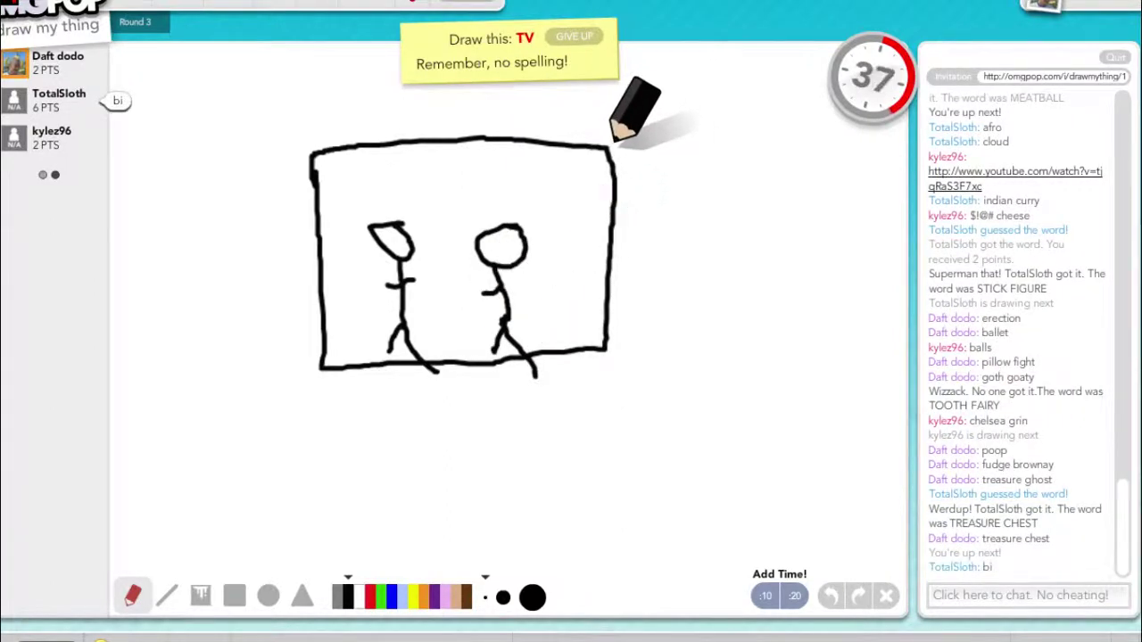
mouse_move(617, 143)
mouse_down()
mouse_move(625, 348)
mouse_move(606, 352)
mouse_move(625, 192)
mouse_move(616, 161)
mouse_up()
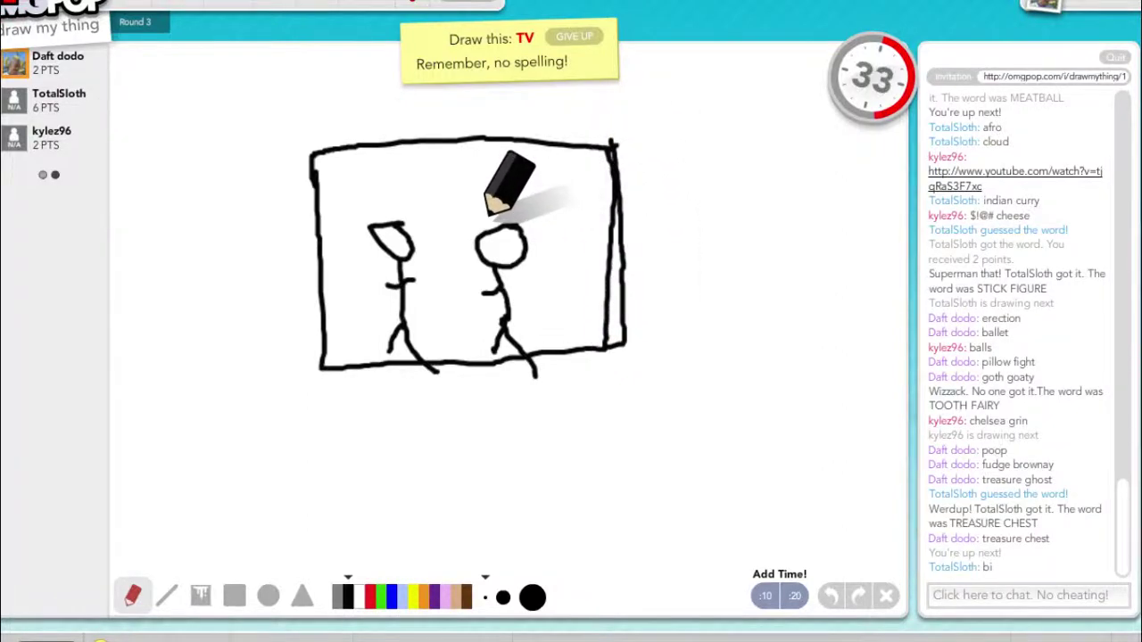
Add a dotted remote beside the TV, an antenna, and a thicker right edge
mouse_move(189, 515)
mouse_down()
mouse_move(210, 384)
mouse_move(259, 513)
mouse_move(204, 516)
mouse_up()
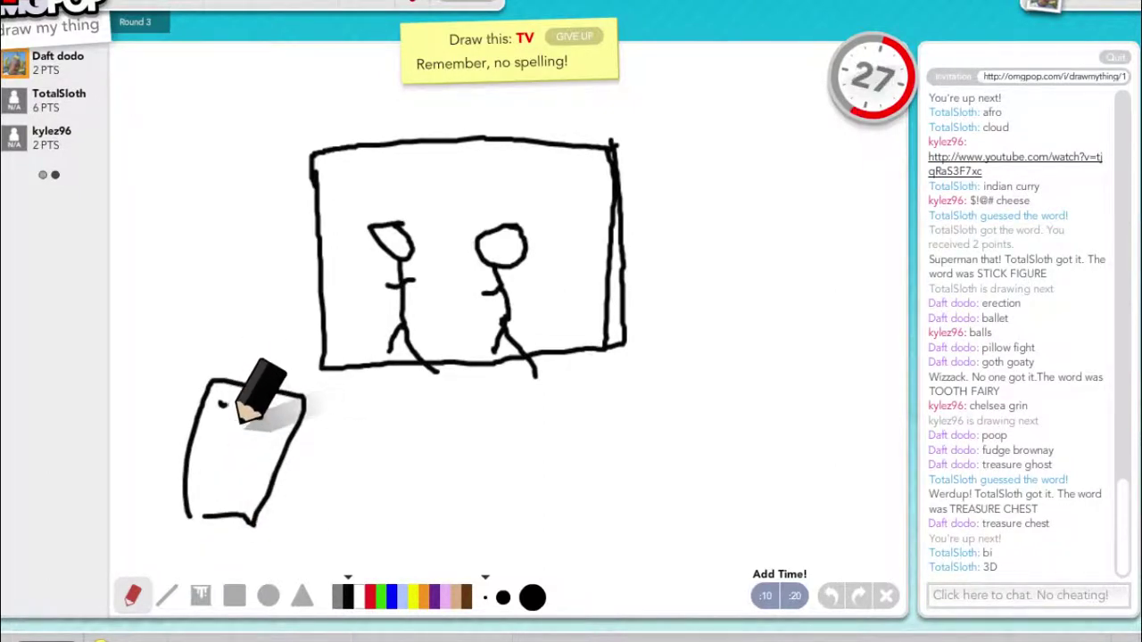
click(222, 403)
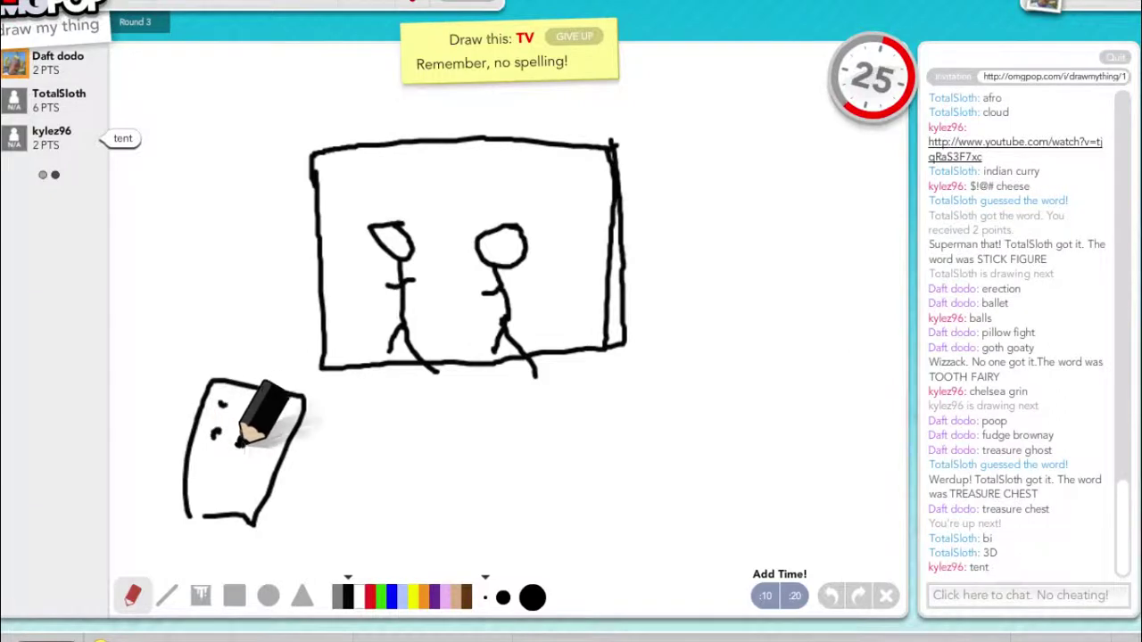
click(215, 437)
click(254, 419)
click(241, 441)
click(214, 475)
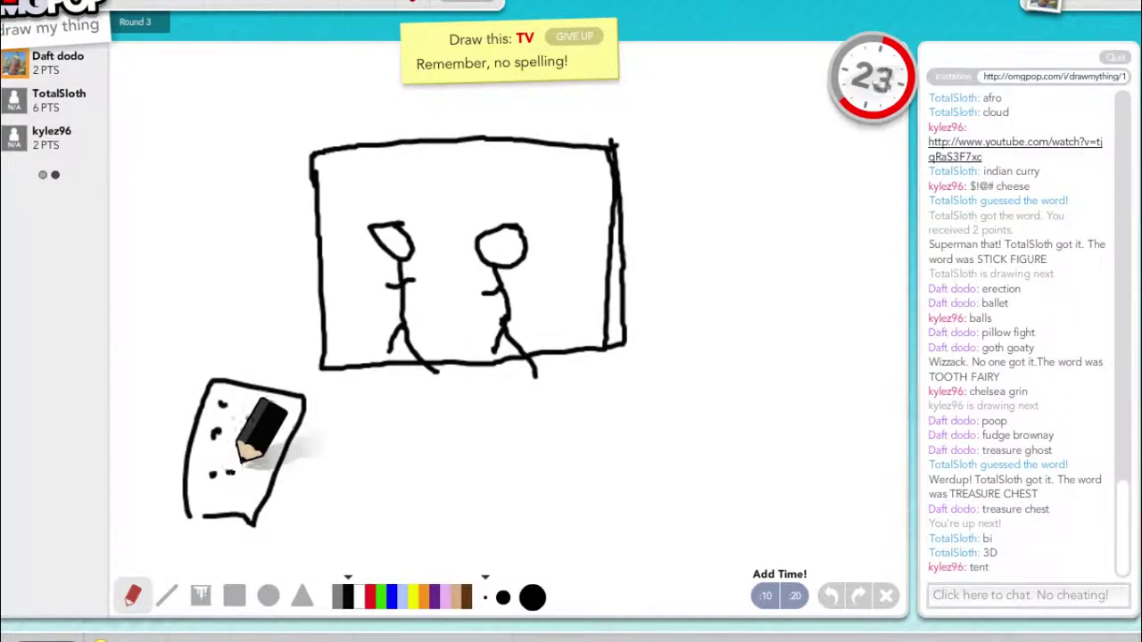
drag(312, 147, 310, 107)
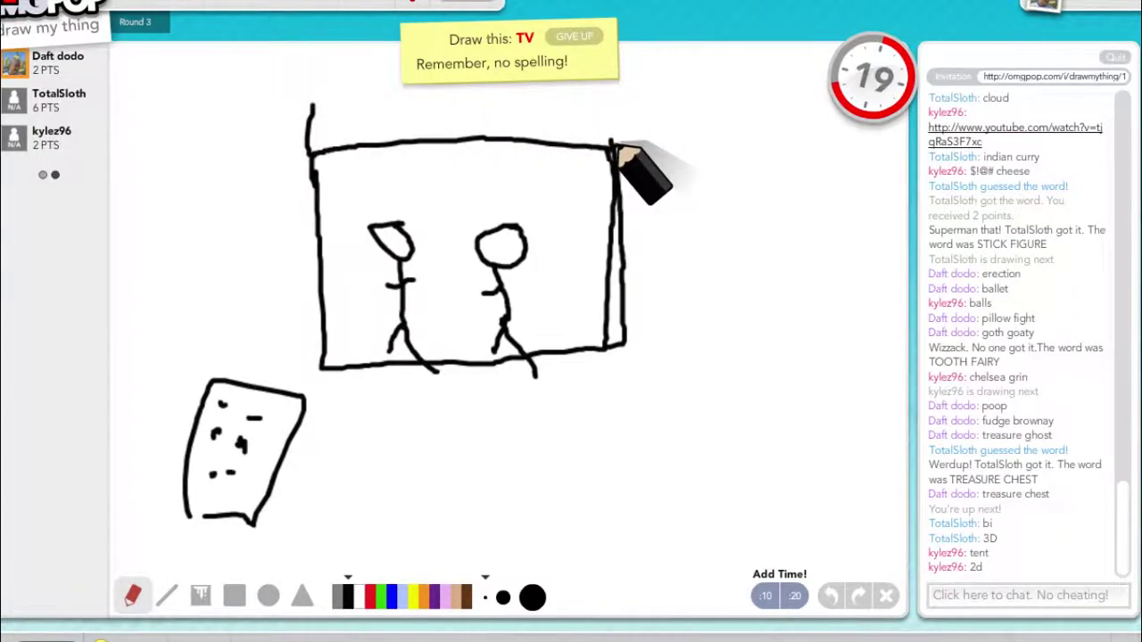
mouse_move(618, 209)
mouse_down()
mouse_move(615, 135)
mouse_move(310, 112)
mouse_move(336, 134)
mouse_move(548, 132)
mouse_up()
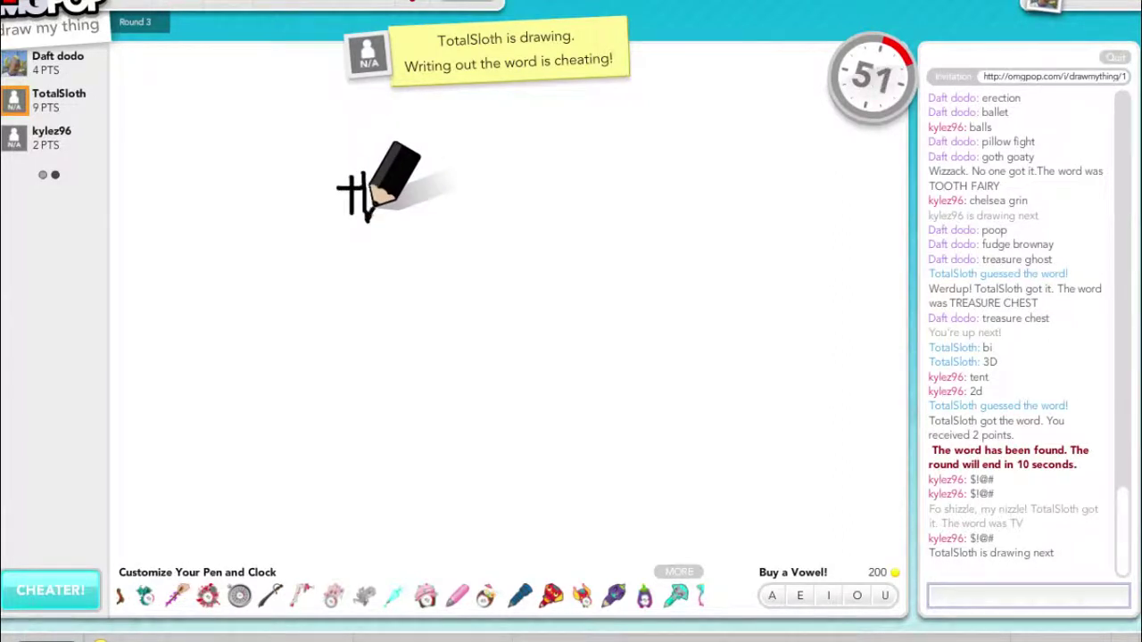
text(addition)
Guess 'addition' and 'channel', then the correct word 'blonde'
key(Return)
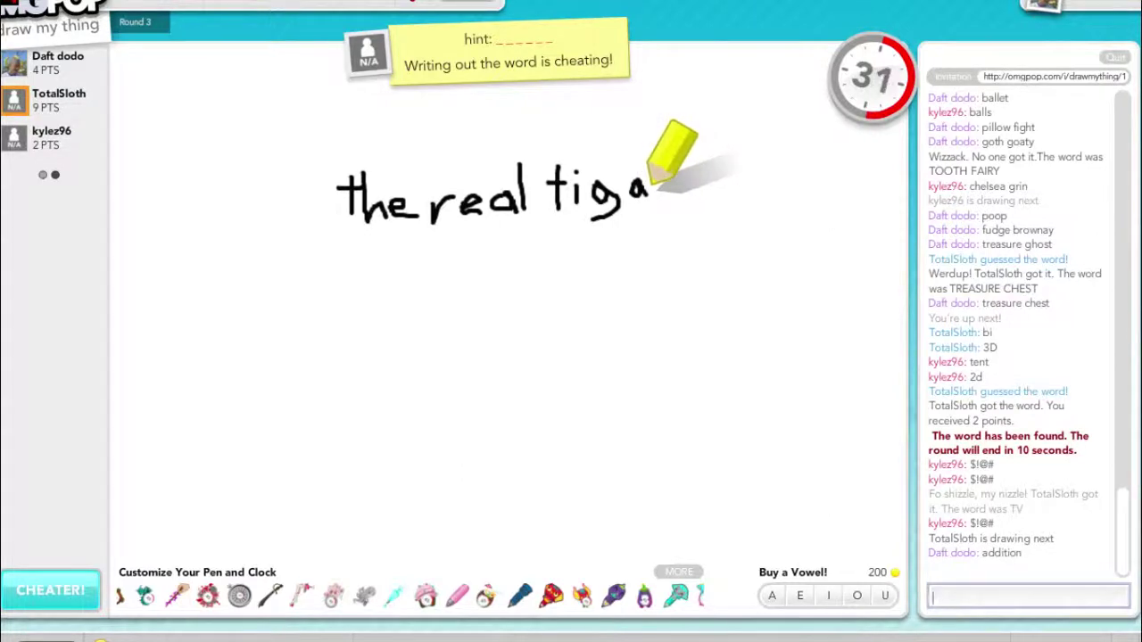
text(channel)
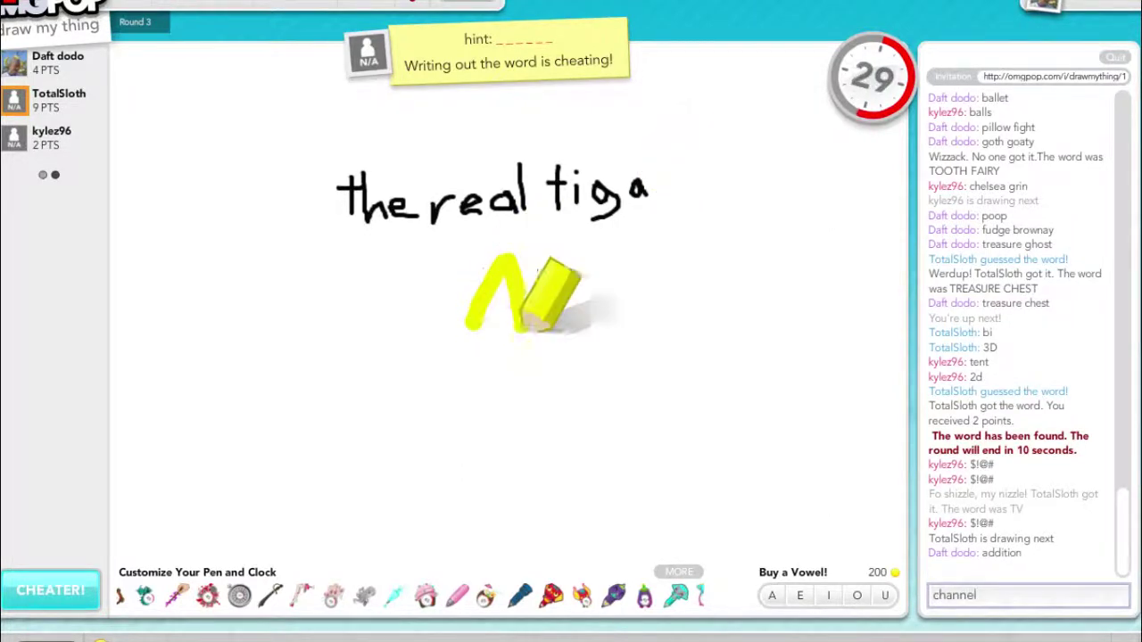
key(Return)
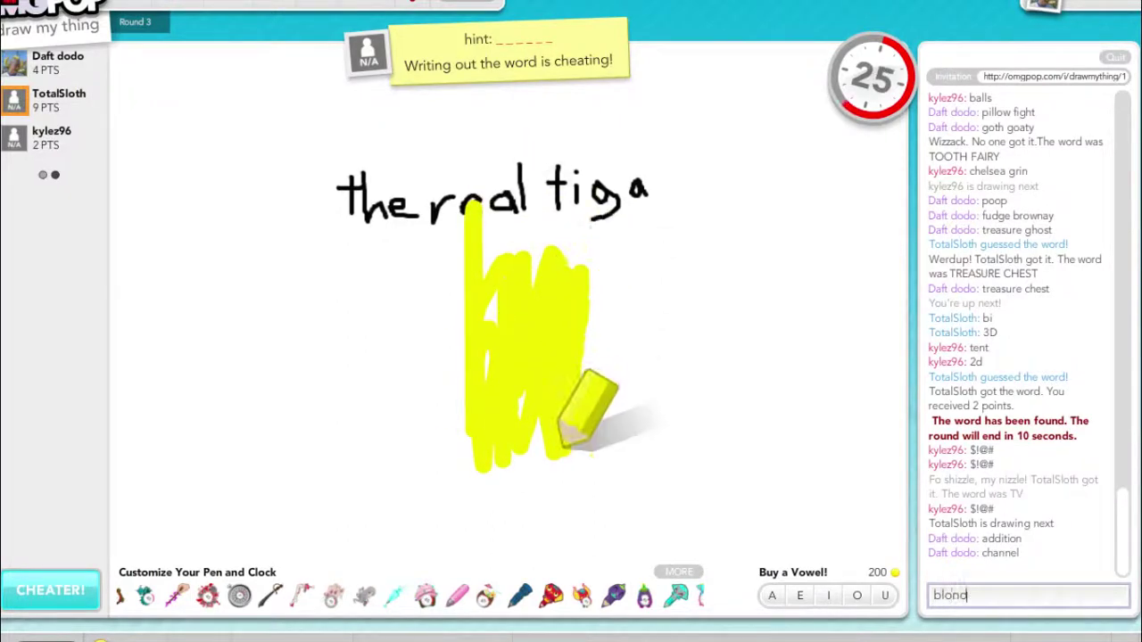
text(blonde)
key(Return)
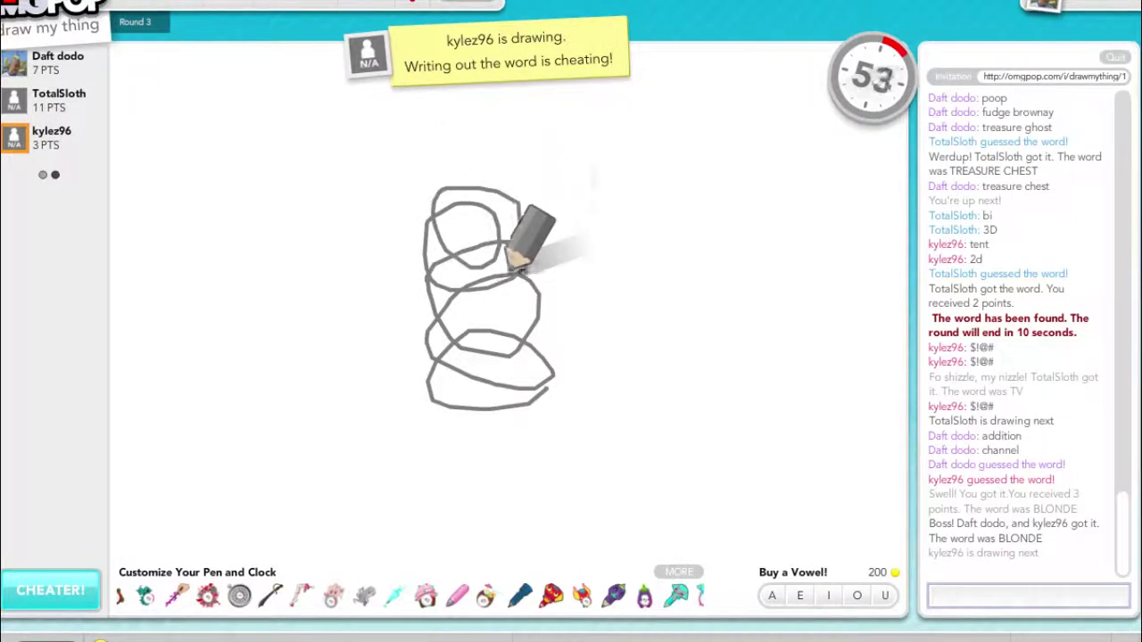
text(spring)
Send 'spring', 'fuzz' and 'slinky' as guesses for the grey scribble
key(Return)
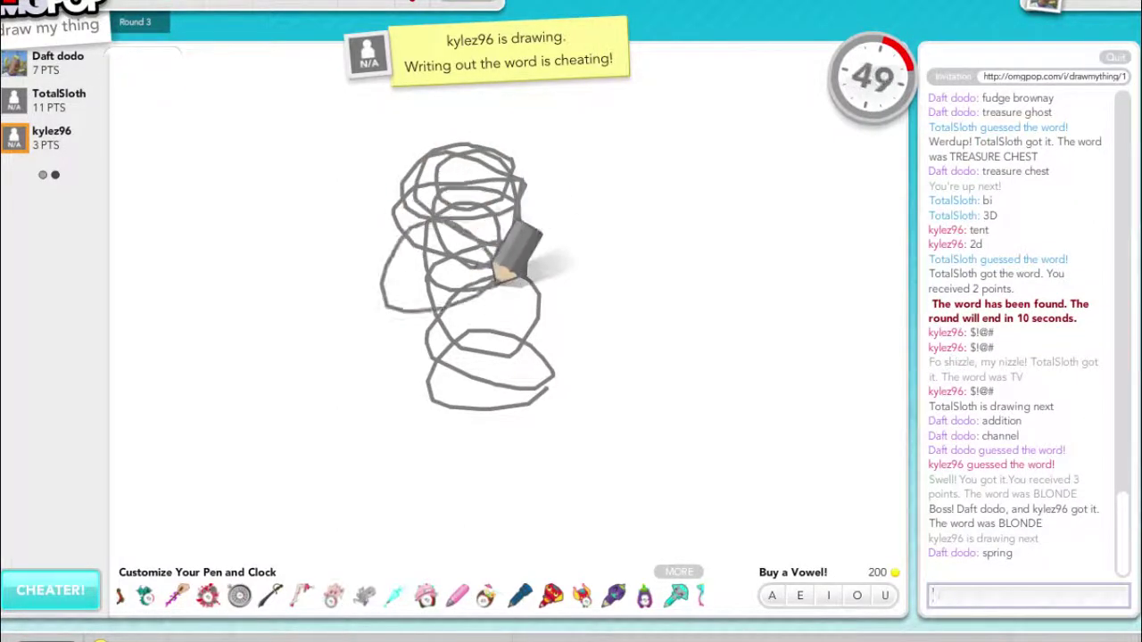
text(fuzz)
key(Return)
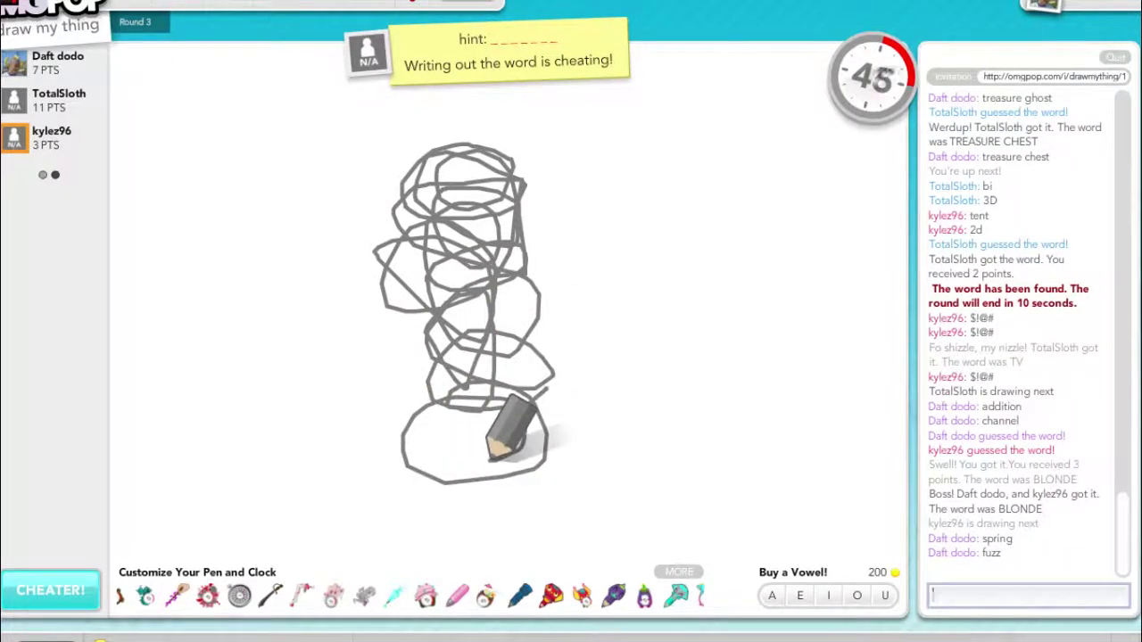
text(slinky)
key(Return)
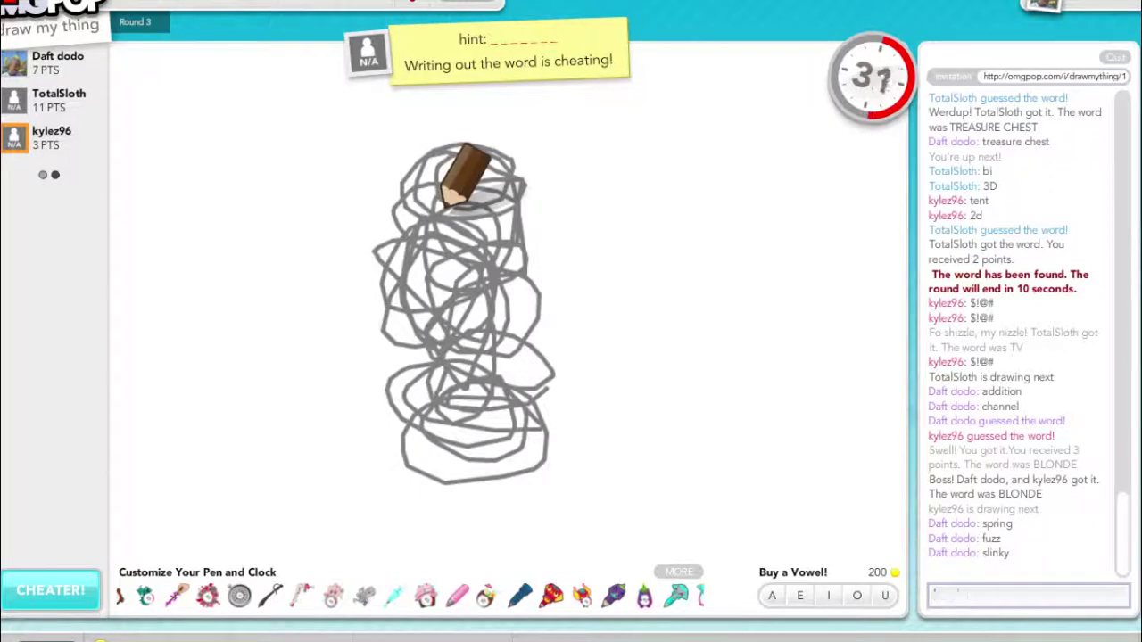
mouse_move(614, 446)
mouse_down()
mouse_move(749, 462)
mouse_move(753, 419)
mouse_move(647, 482)
mouse_move(678, 449)
mouse_up()
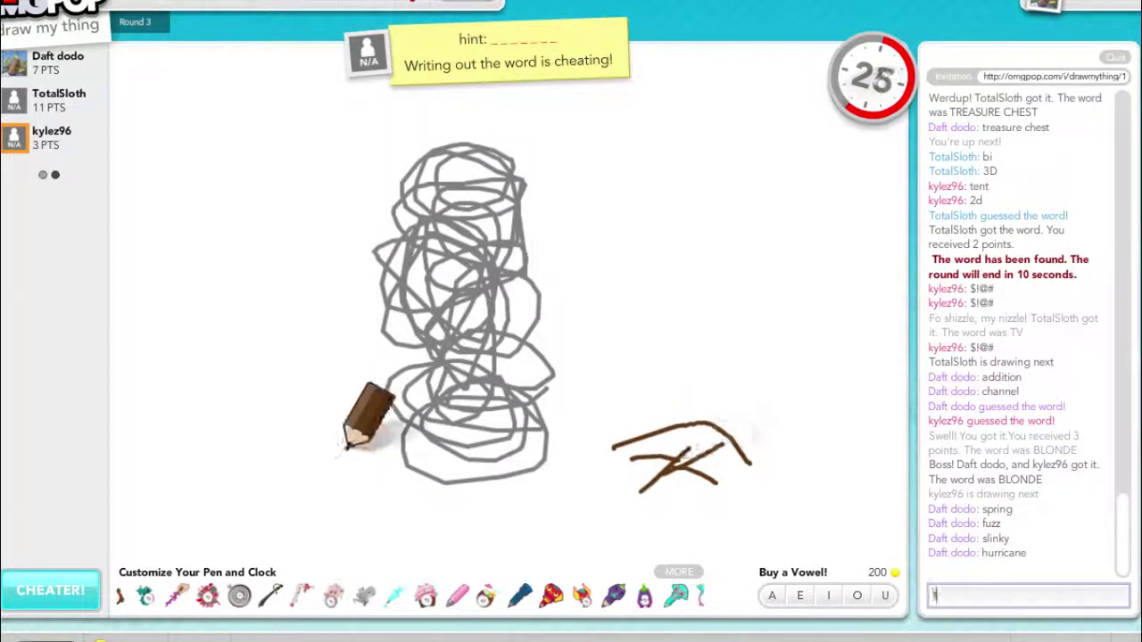
text(thunder)
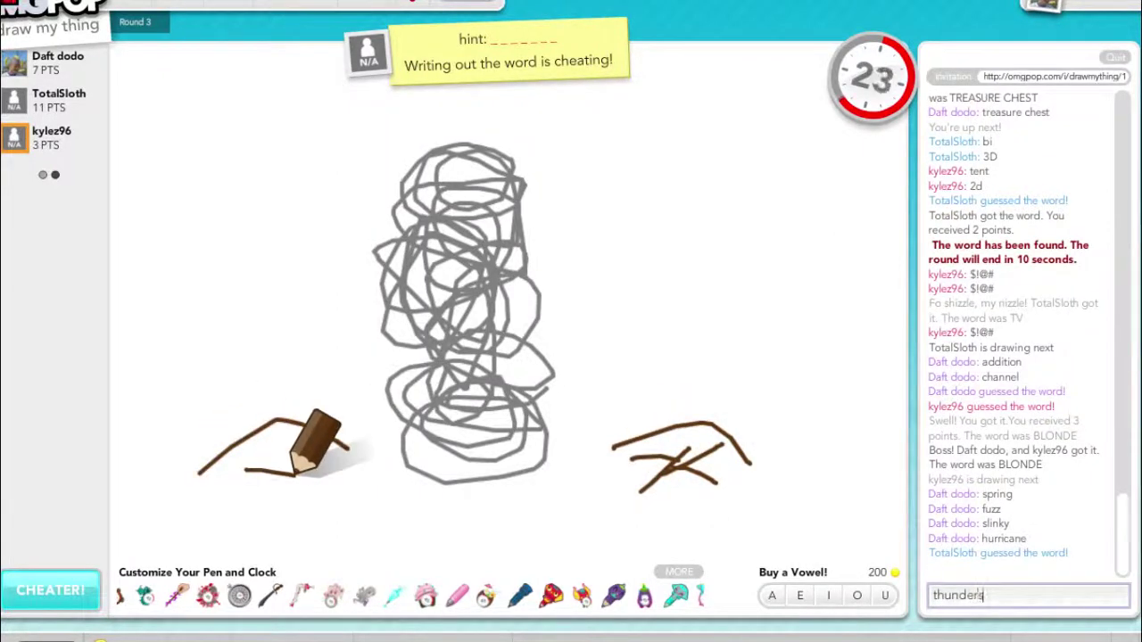
text(sto)
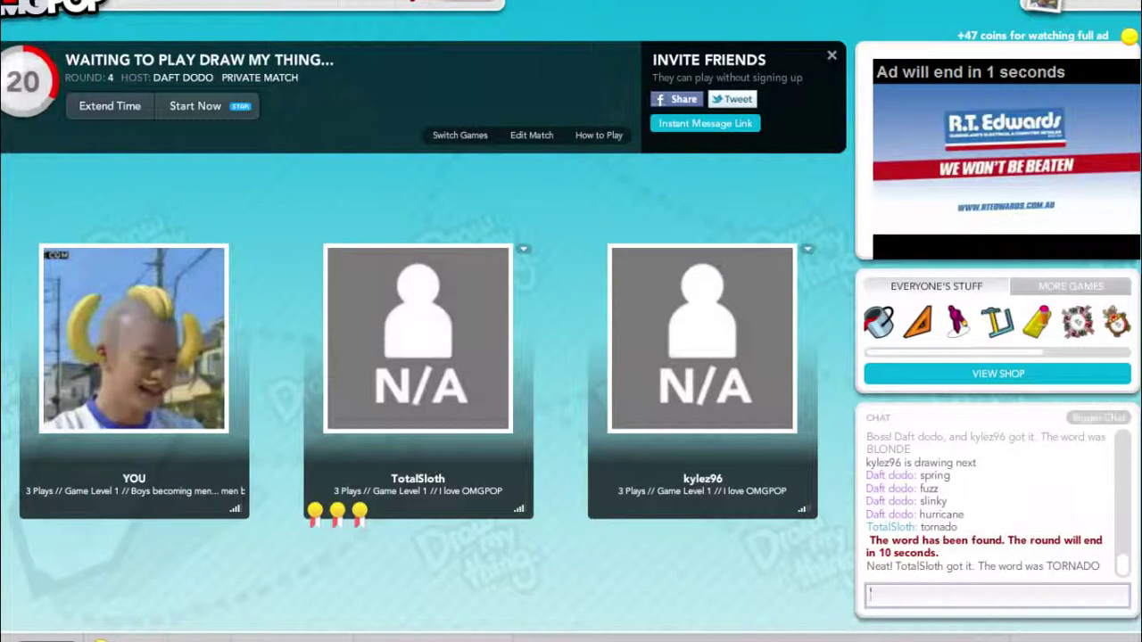
text(BOOOOOOOOOOOOO)
Post 'BOOOOOOOOOOOOO' in the lobby chat
key(Return)
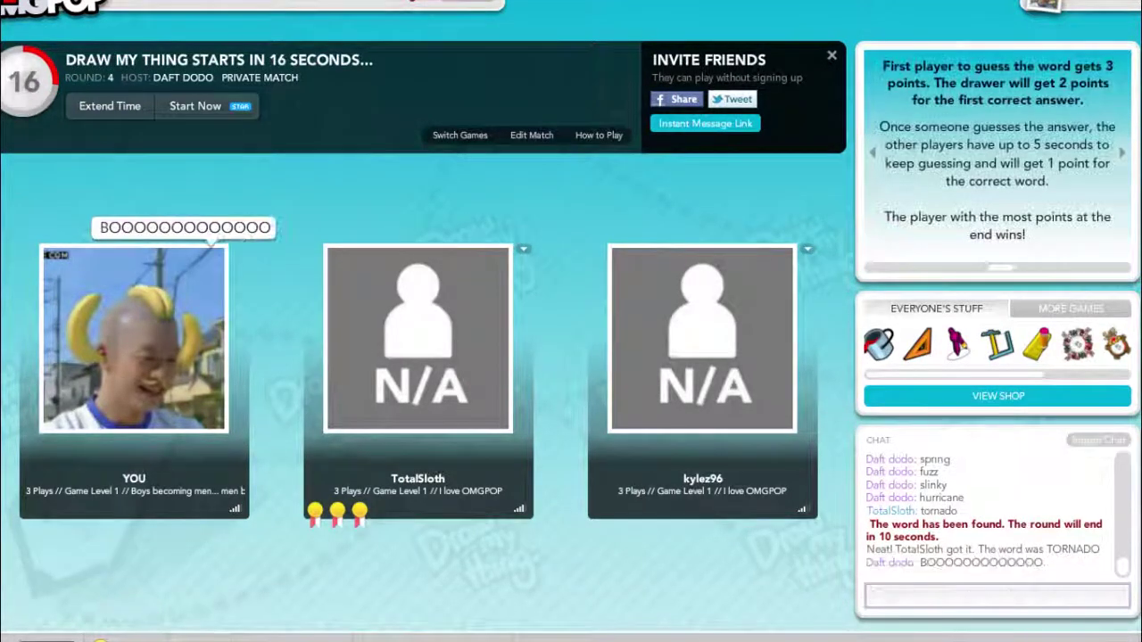